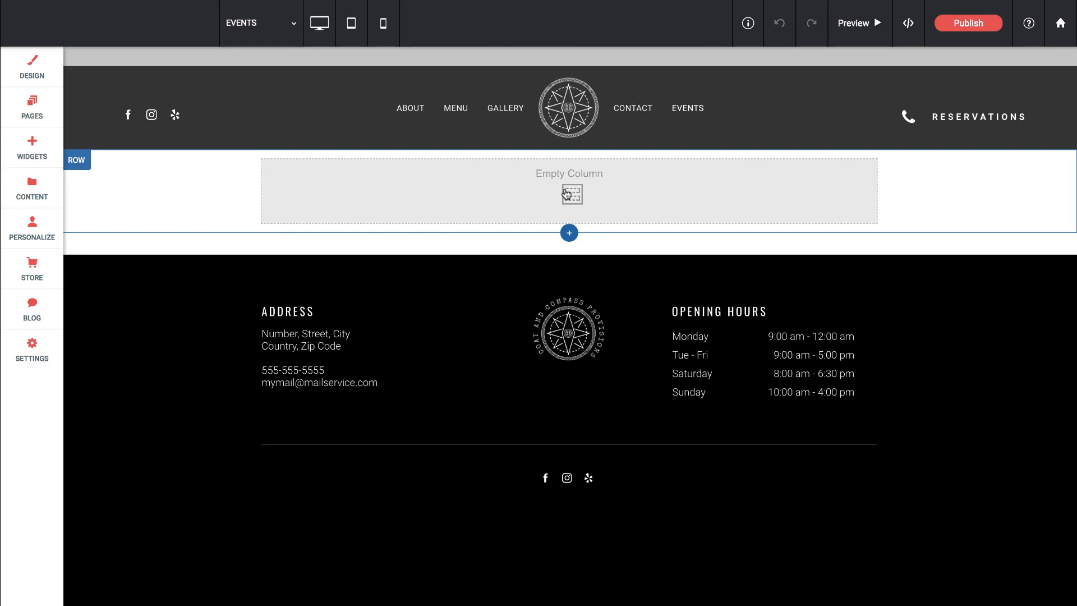
{"action": "left_click", "coordinate": [125, 204]}
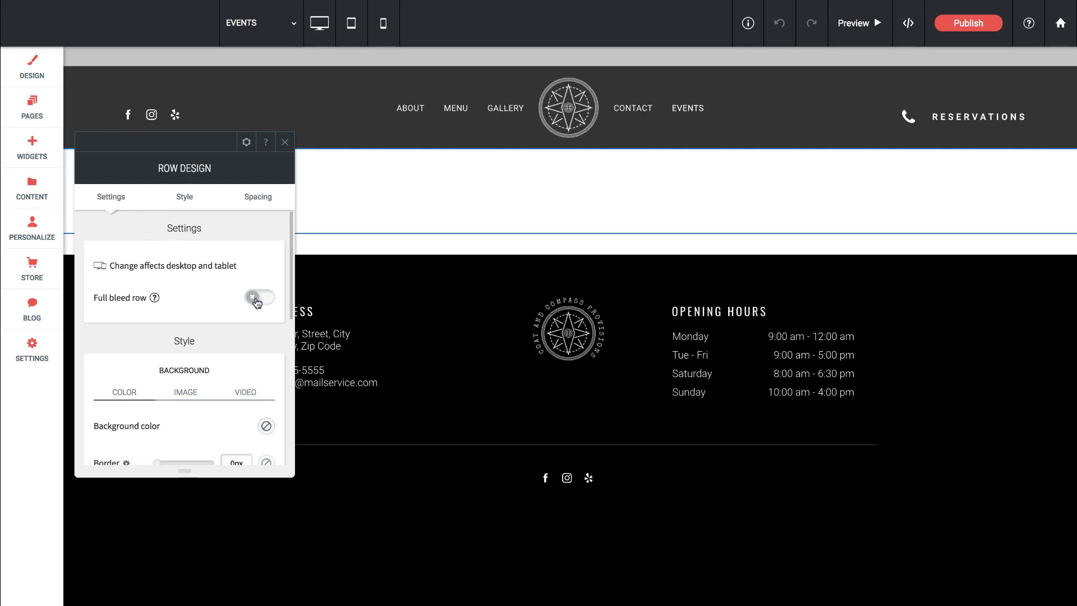
{"action": "scroll", "coordinate": [201, 308], "scroll_direction": "down", "scroll_amount": 3}
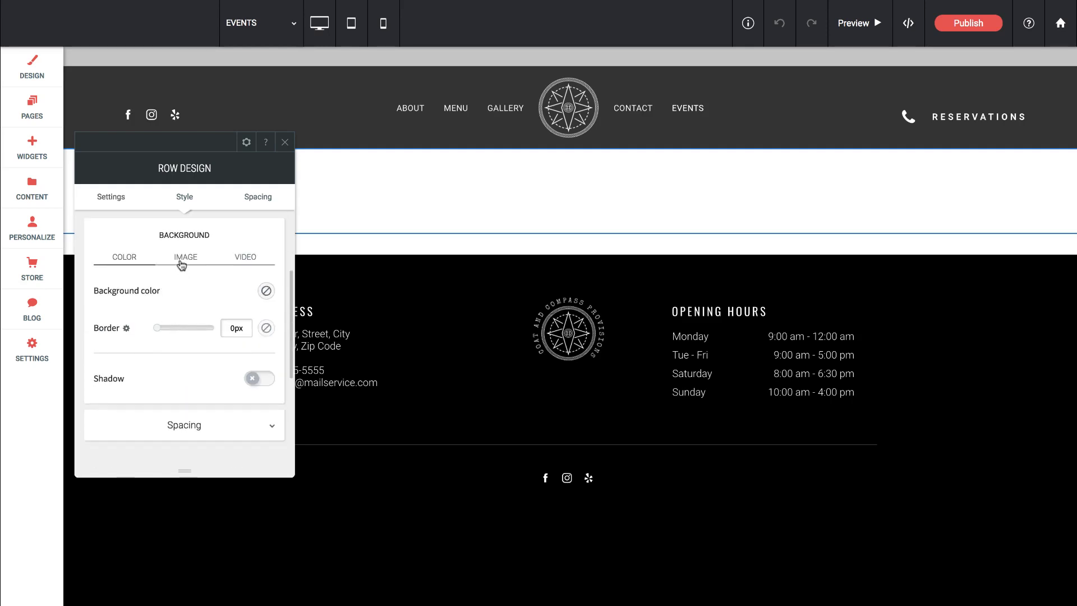
{"action": "left_click", "coordinate": [266, 291]}
{"action": "left_click_drag", "start_coordinate": [335, 331], "coordinate": [284, 382]}
{"action": "left_click", "coordinate": [499, 162]}
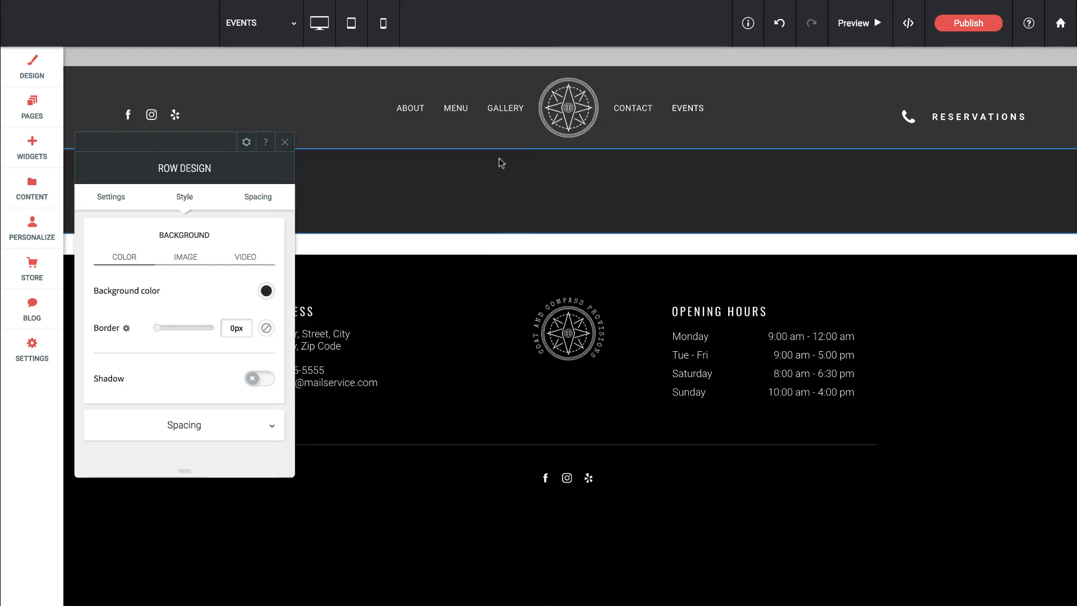
{"action": "scroll", "coordinate": [196, 328], "scroll_direction": "down", "scroll_amount": 1}
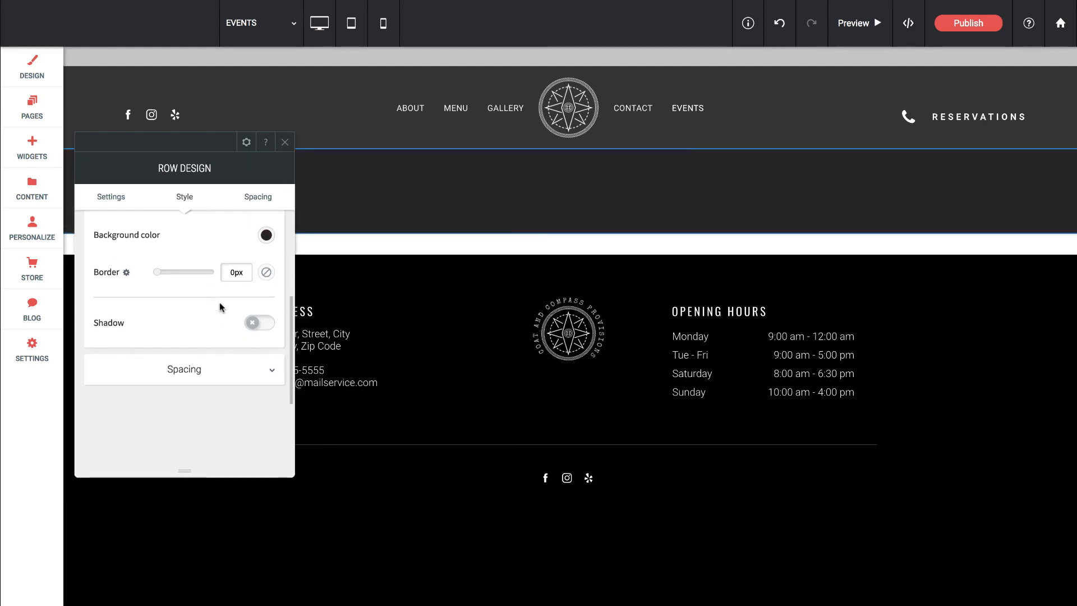
{"action": "scroll", "coordinate": [221, 305], "scroll_direction": "up", "scroll_amount": 3}
{"action": "scroll", "coordinate": [220, 306], "scroll_direction": "up", "scroll_amount": 1}
{"action": "scroll", "coordinate": [220, 303], "scroll_direction": "down", "scroll_amount": 2}
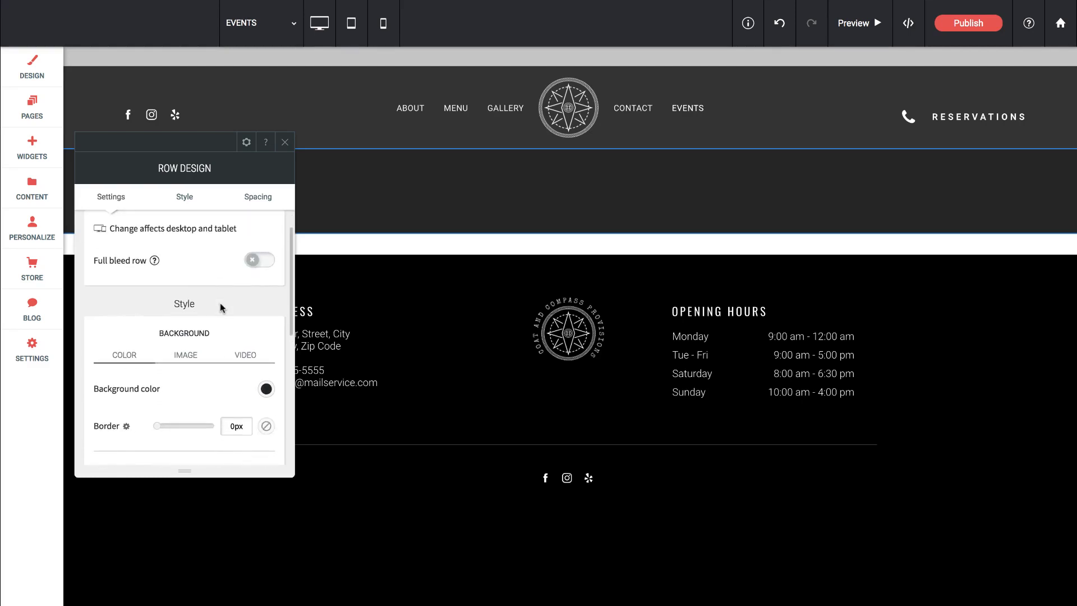
{"action": "left_click", "coordinate": [266, 336]}
{"action": "left_click", "coordinate": [339, 241]}
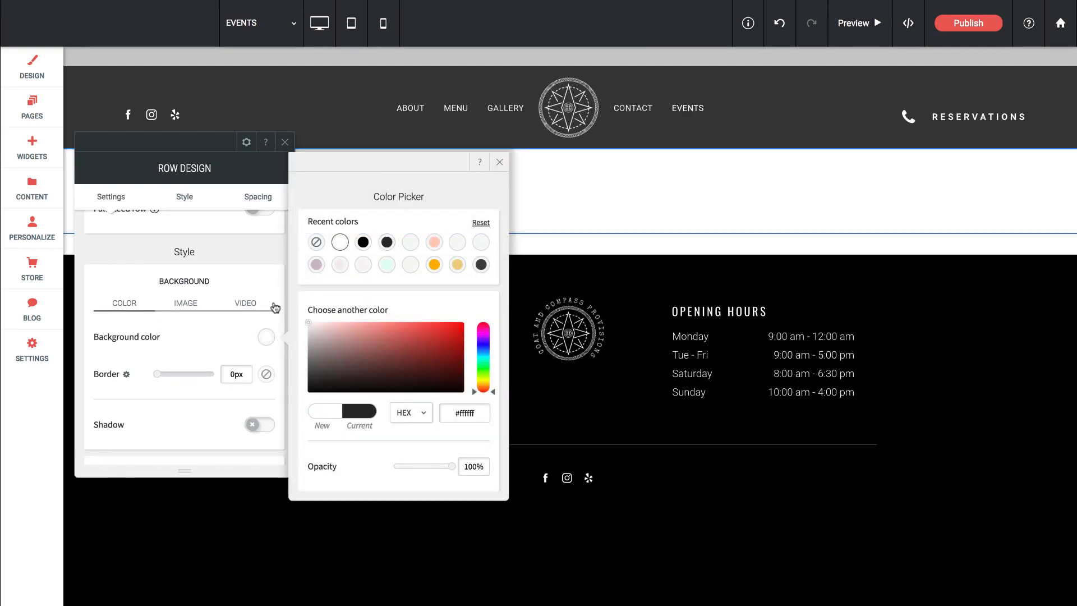
{"action": "left_click", "coordinate": [316, 242]}
{"action": "left_click", "coordinate": [499, 162]}
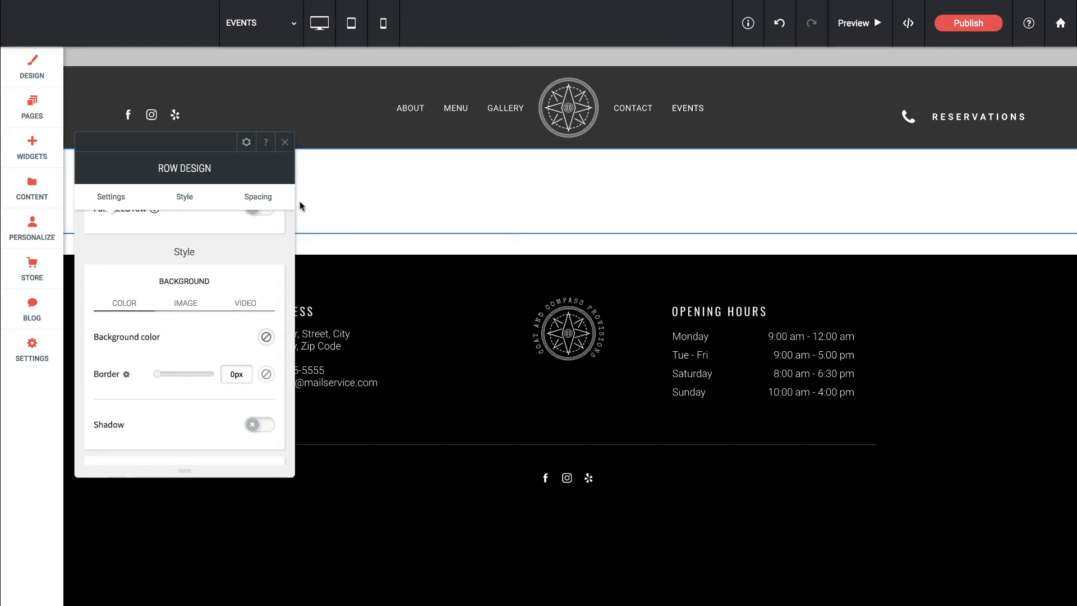
{"action": "left_click", "coordinate": [286, 145]}
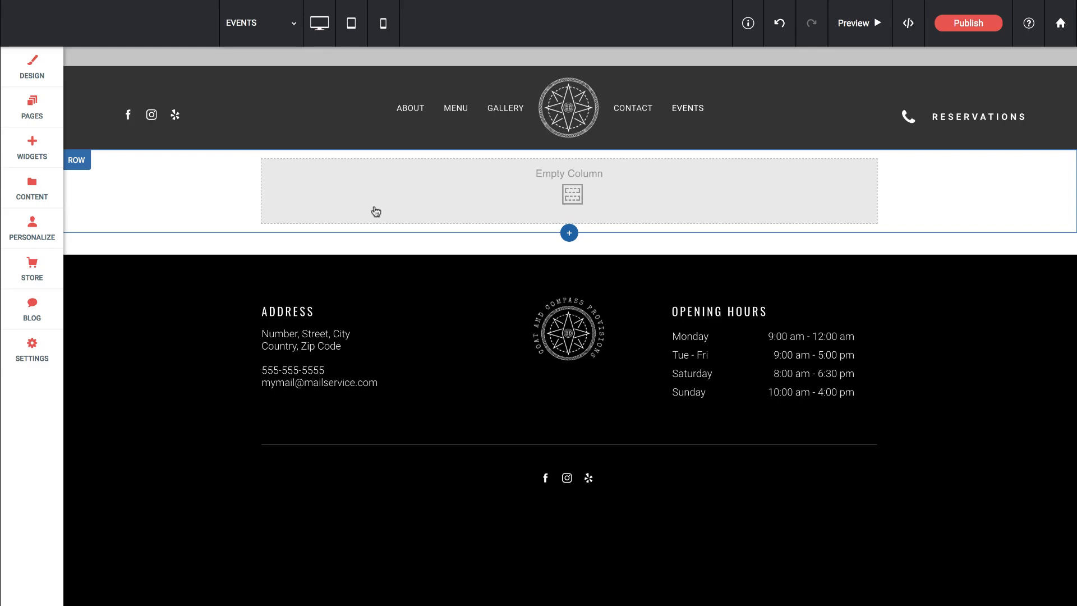
- Add a Large Title widget to the empty row, reading 'Events'
{"action": "left_click", "coordinate": [26, 149]}
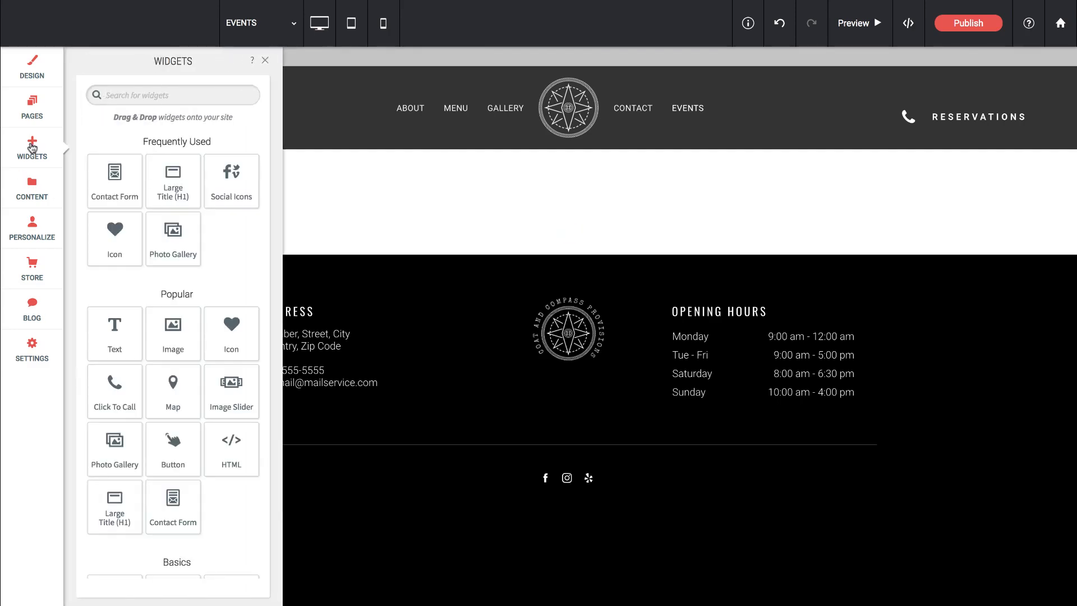
{"action": "scroll", "coordinate": [207, 267], "scroll_direction": "down", "scroll_amount": 3}
{"action": "scroll", "coordinate": [207, 267], "scroll_direction": "up", "scroll_amount": 3}
{"action": "left_click_drag", "start_coordinate": [167, 187], "coordinate": [252, 214]}
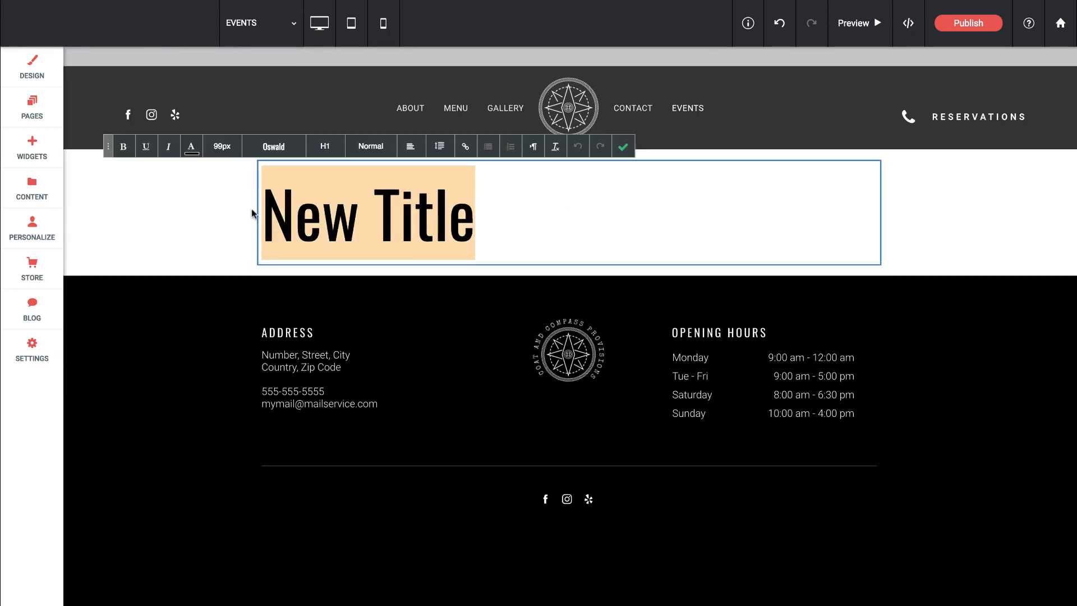
{"action": "type", "text": "Events"}
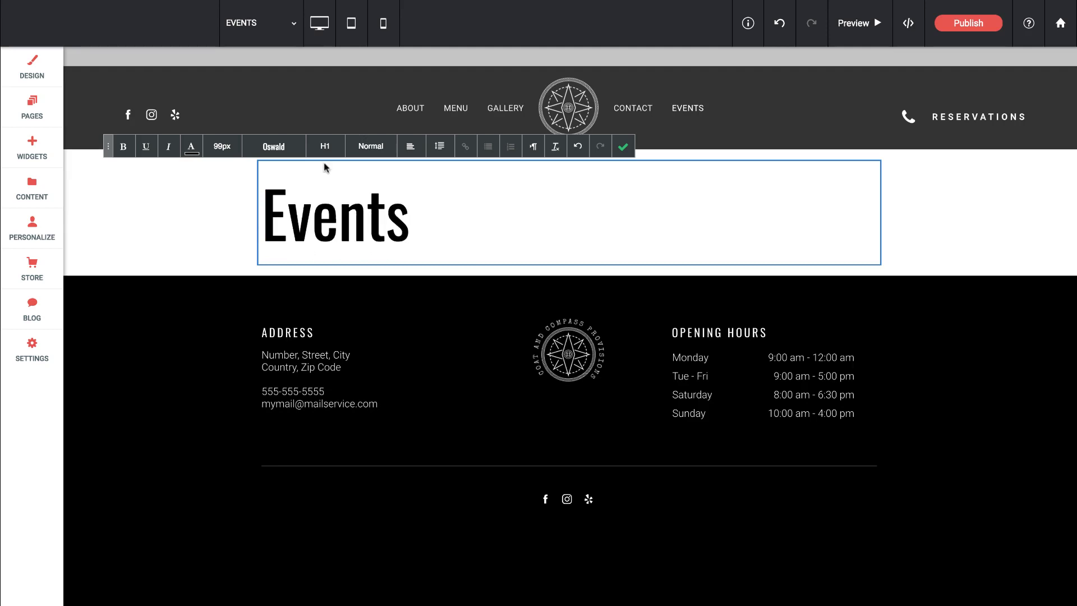
- Center-align the Events heading and finish editing it
{"action": "key", "text": "ctrl+a"}
{"action": "left_click", "coordinate": [410, 150]}
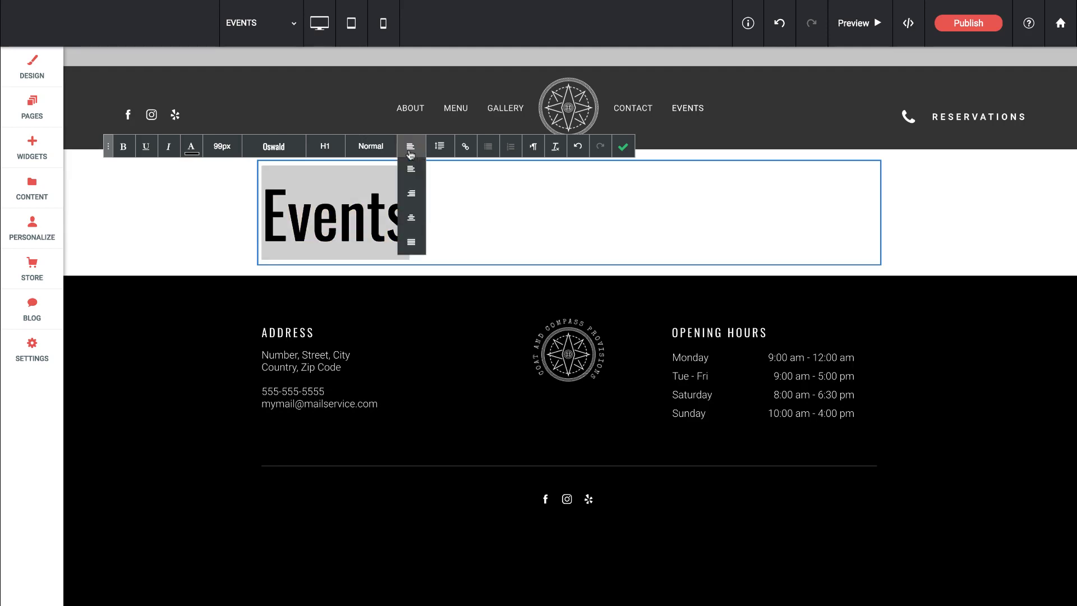
{"action": "left_click", "coordinate": [414, 218]}
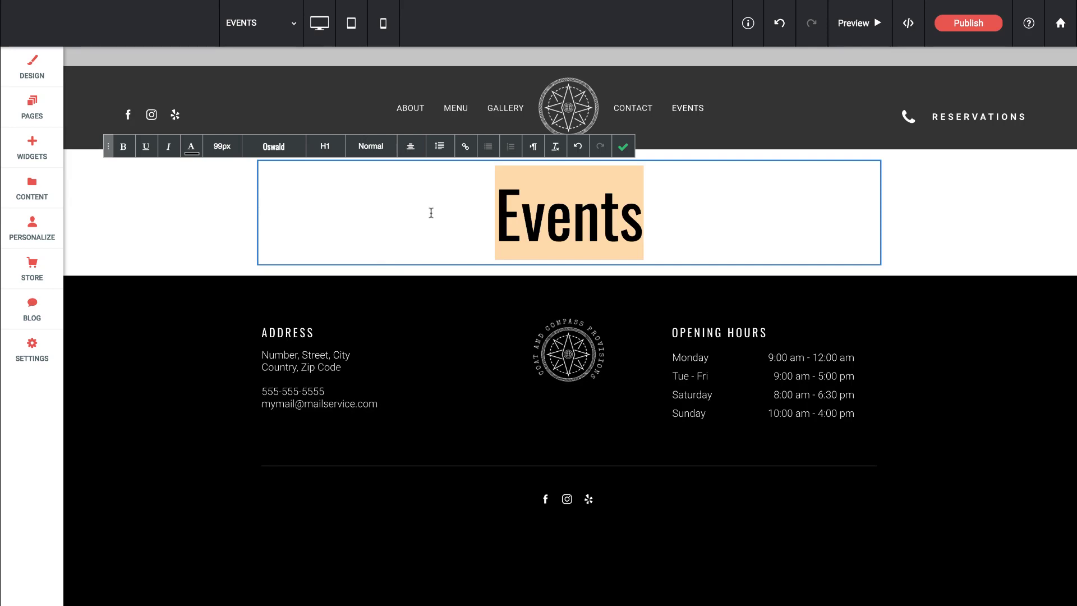
{"action": "left_click", "coordinate": [622, 146]}
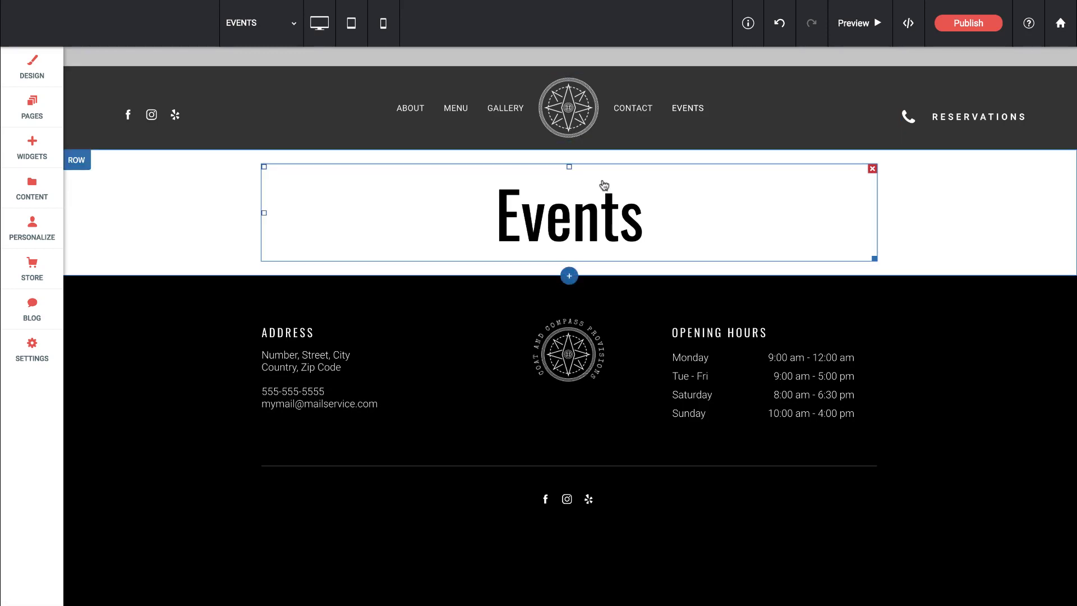
- Try 55px top padding on the Events title, reset it to 0px, then drag its top handle down
{"action": "left_click", "coordinate": [595, 199]}
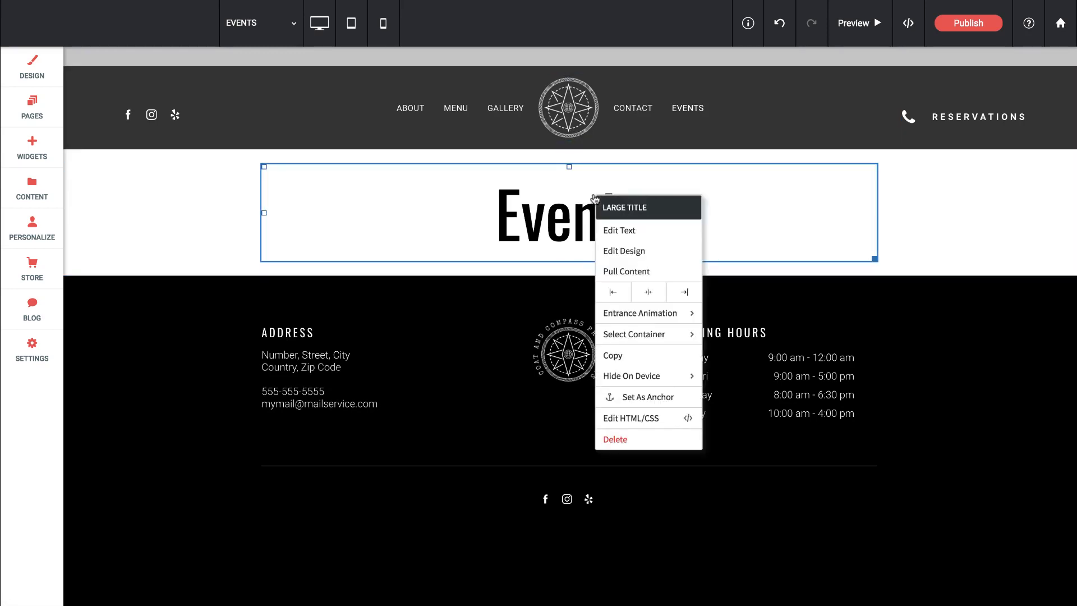
{"action": "left_click", "coordinate": [630, 252]}
{"action": "left_click", "coordinate": [176, 377]}
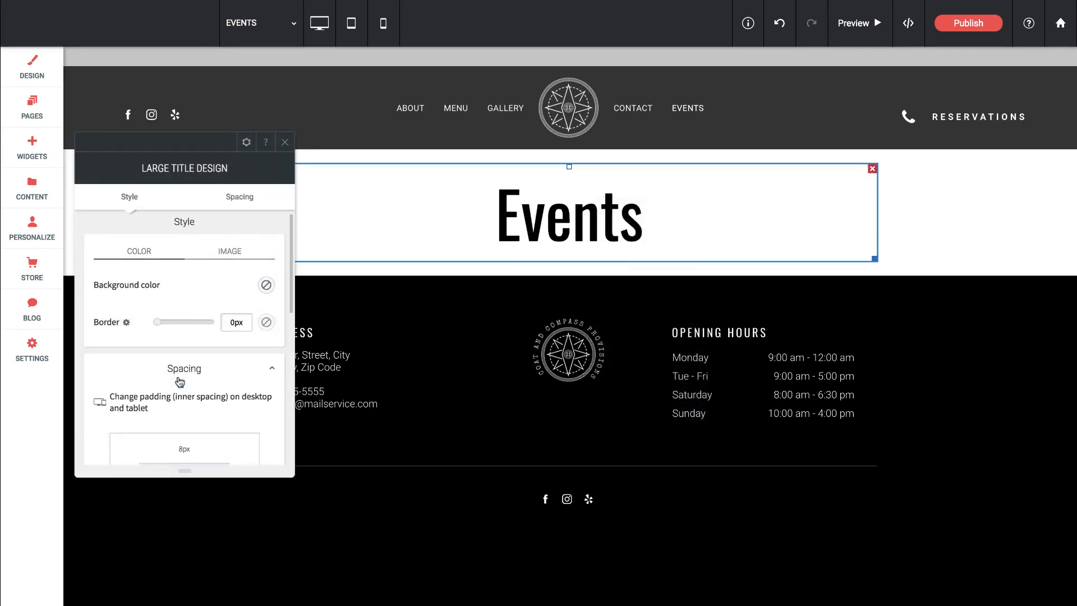
{"action": "mouse_move", "coordinate": [154, 415]}
{"action": "left_mouse_down"}
{"action": "mouse_move", "coordinate": [167, 420]}
{"action": "mouse_move", "coordinate": [155, 420]}
{"action": "left_mouse_up"}
{"action": "left_click", "coordinate": [285, 144]}
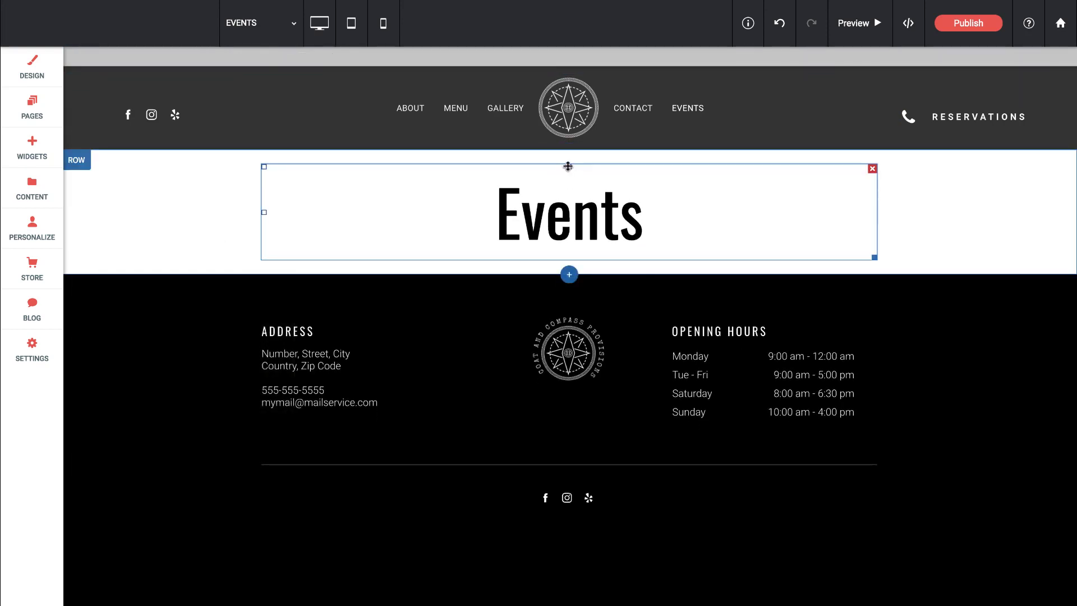
{"action": "mouse_move", "coordinate": [567, 167]}
{"action": "left_mouse_down"}
{"action": "mouse_move", "coordinate": [572, 214]}
{"action": "mouse_move", "coordinate": [574, 201]}
{"action": "left_mouse_up"}
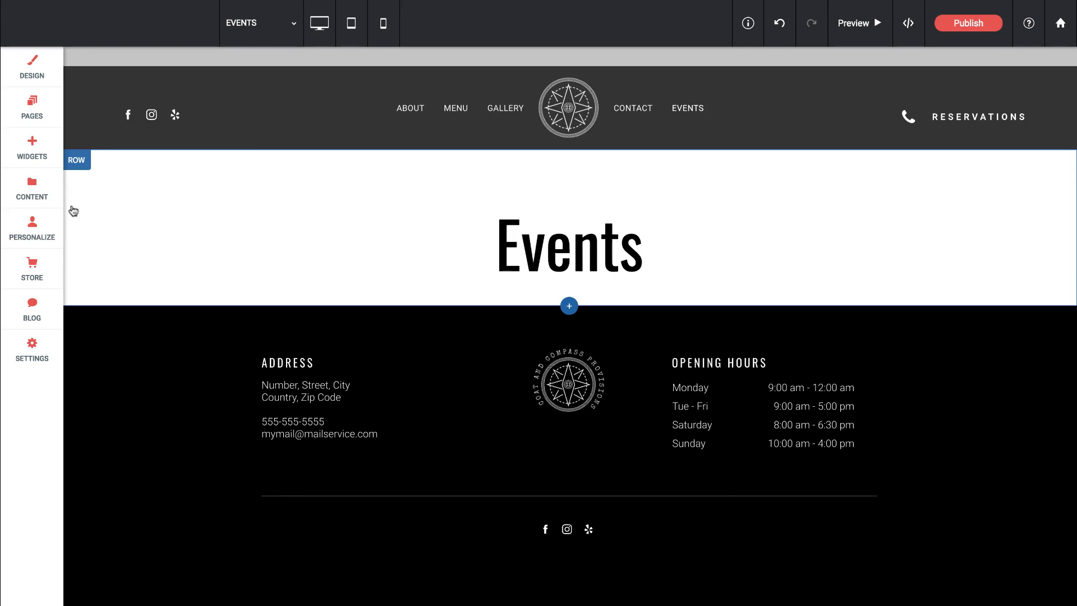
- Add a Text widget below the Events heading and replace its placeholder with pasted lorem ipsum
{"action": "left_click", "coordinate": [30, 148]}
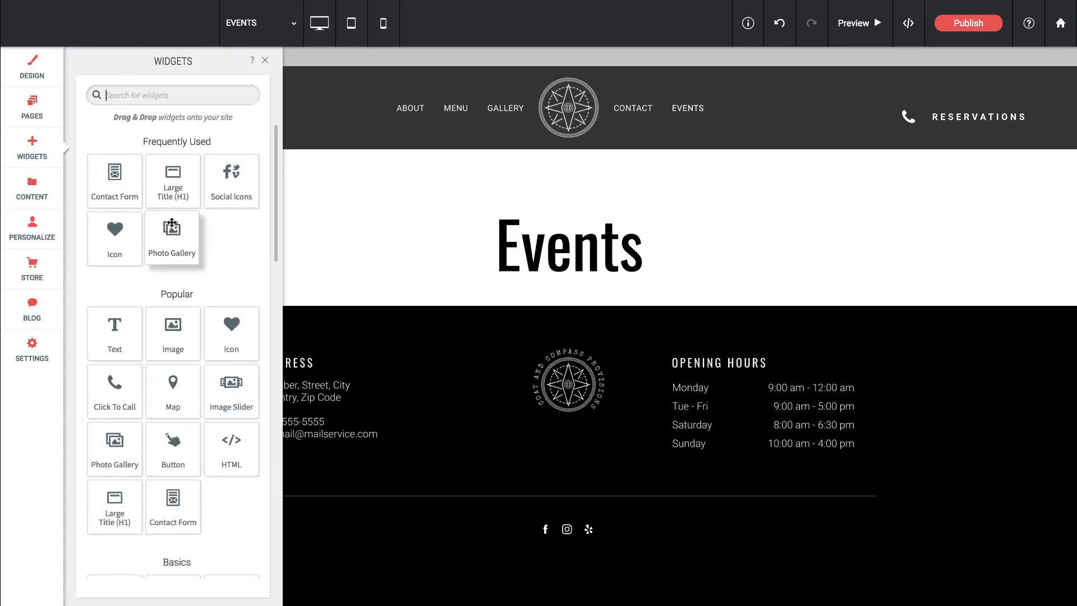
{"action": "scroll", "coordinate": [217, 254], "scroll_direction": "down", "scroll_amount": 1}
{"action": "left_click_drag", "start_coordinate": [114, 252], "coordinate": [557, 328]}
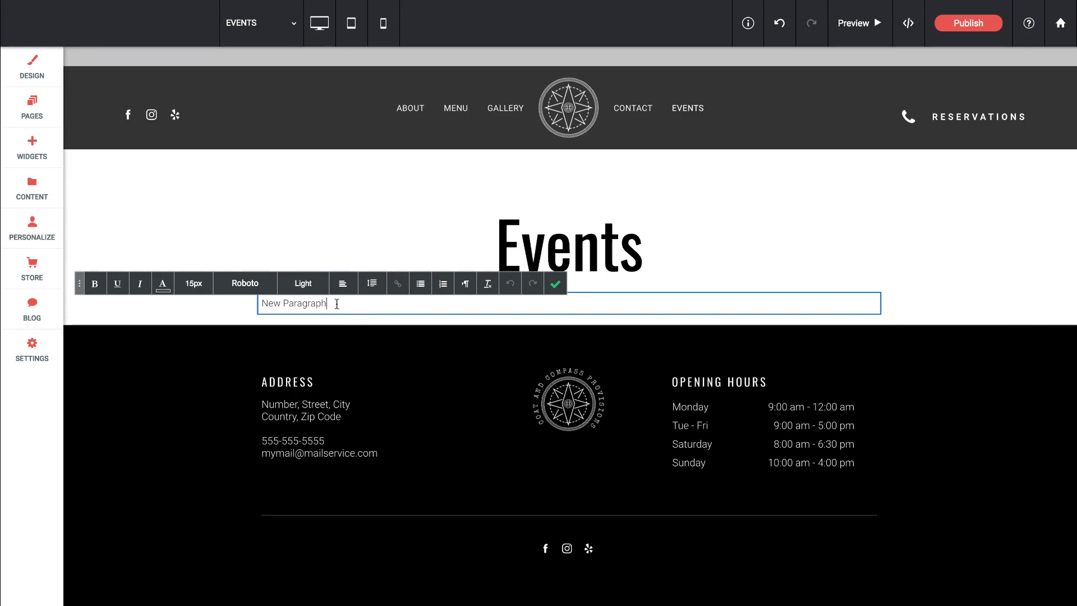
{"action": "key", "text": "ctrl+a"}
{"action": "type", "text": "Lorem ipsum dolor sit amet, consectetur adipiscing elit. Duis vulputate elit a odio luctus, sit amet egestas nisl euismod. Morbi felis sem, ultricies in erat sed, porttitor feugiat ante. Quisque sed elit tellus. Cras at turpis dolor. Integer vel velit accumsan, lacinia orci sit amet, maximus erat. Maecenas congue, mauris sit amet ullamcorper tincidunt, nisl nunc efficitur orci, in lacinia ante massa quis nisi. Nullam vitae accumsan libero. Nam sed tempus mauris. Curabitur feugiat purus et mi congue, ut facilisis nisl tincidunt. Praesent rutrum elit vel bibendum scelerisque. Nulla euismod condimentum elementum."}
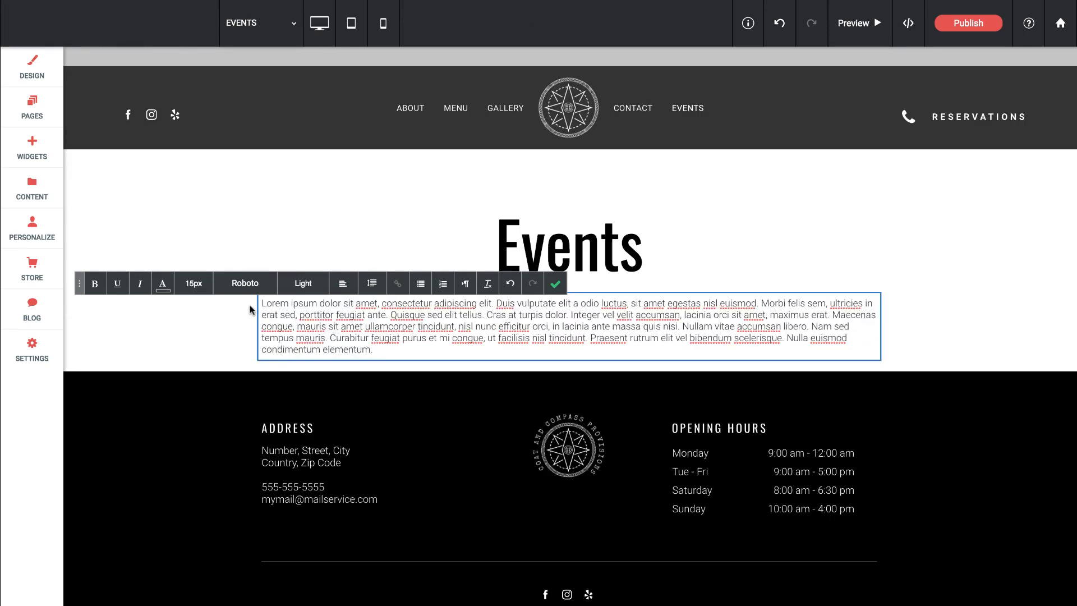
{"action": "key", "text": "Return"}
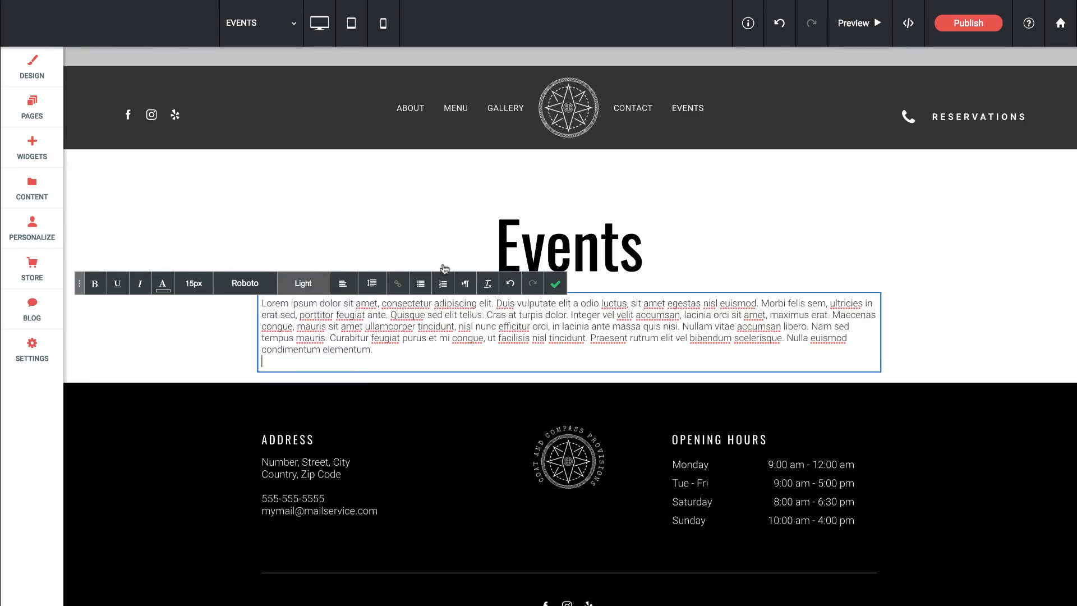
{"action": "left_click", "coordinate": [556, 284]}
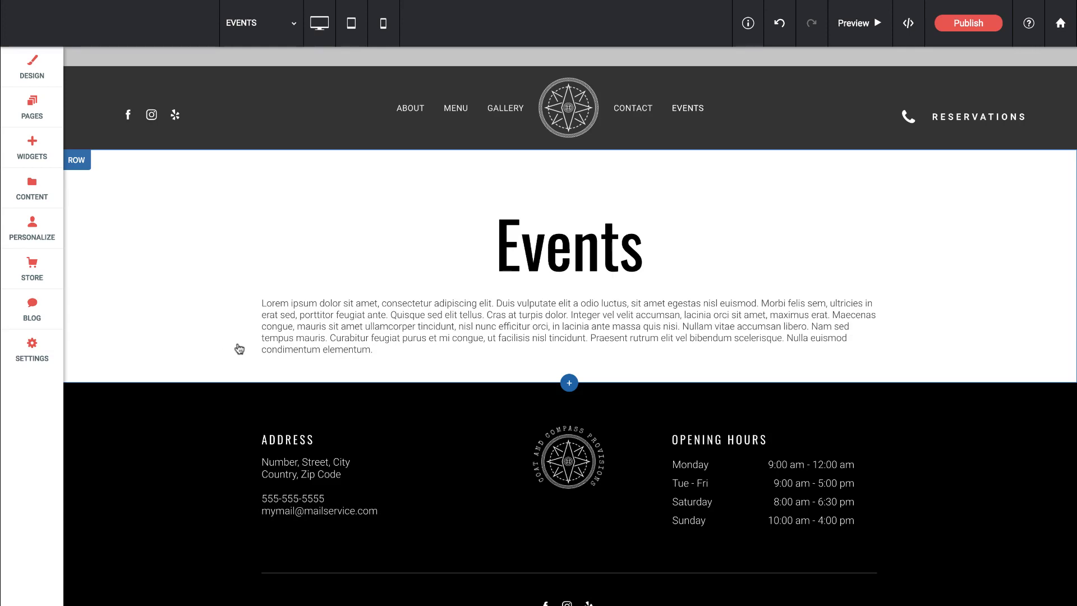
- Insert a new section above the footer using the first TEAM 'Our Team' template, and save
{"action": "left_click", "coordinate": [571, 385]}
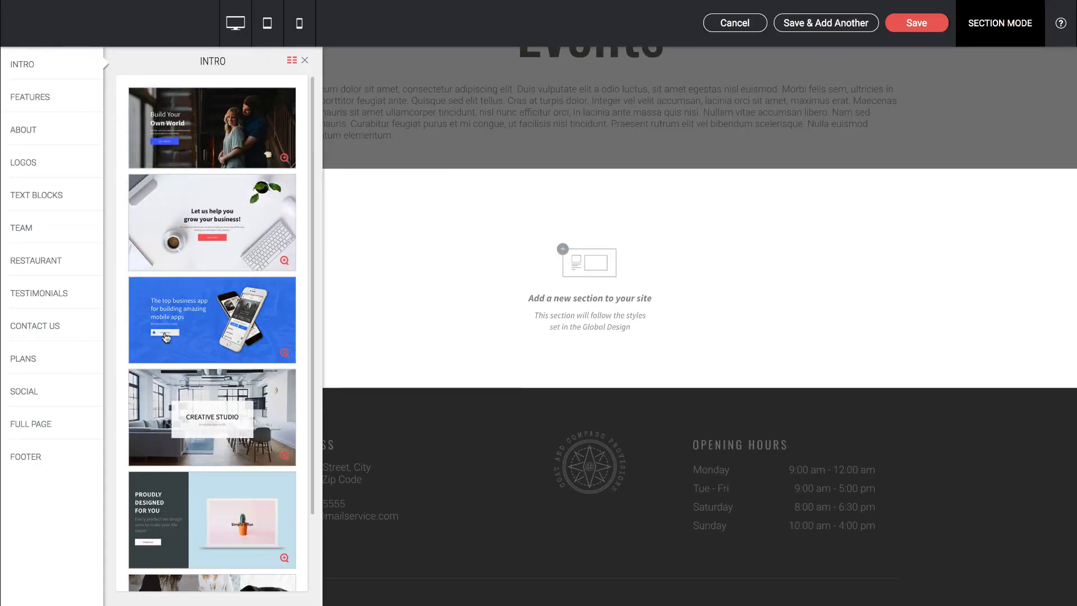
{"action": "scroll", "coordinate": [227, 306], "scroll_direction": "down", "scroll_amount": 1}
{"action": "scroll", "coordinate": [227, 306], "scroll_direction": "down", "scroll_amount": 2}
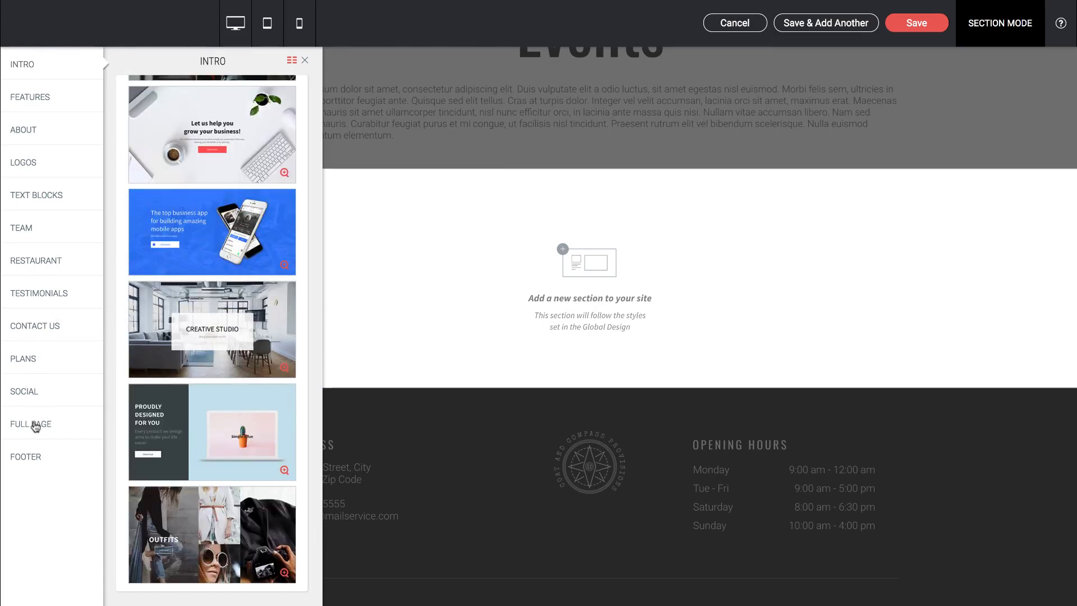
{"action": "left_click", "coordinate": [30, 392]}
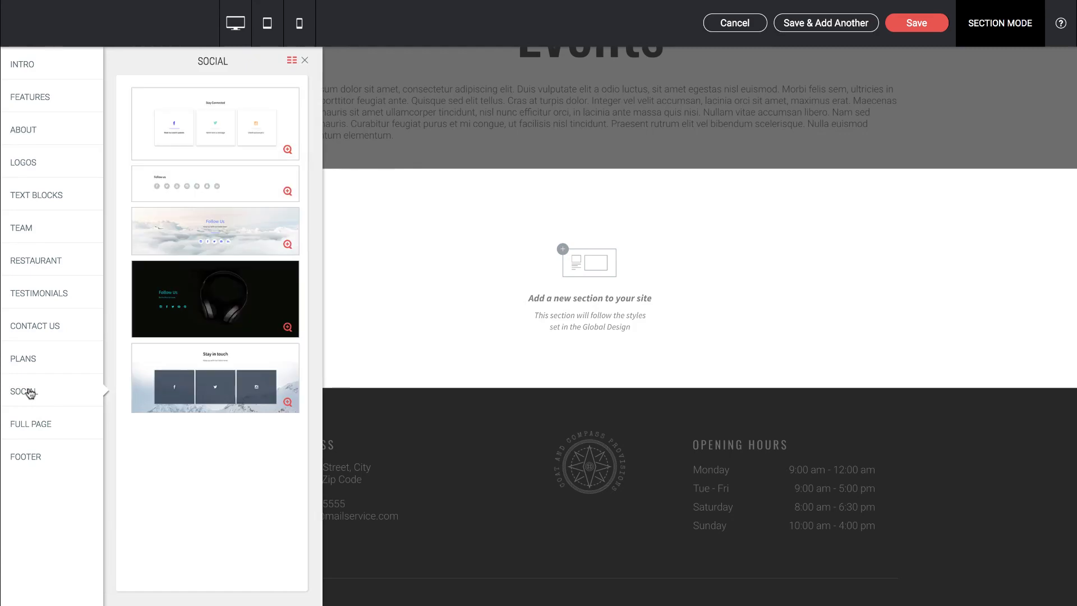
{"action": "left_click", "coordinate": [27, 166]}
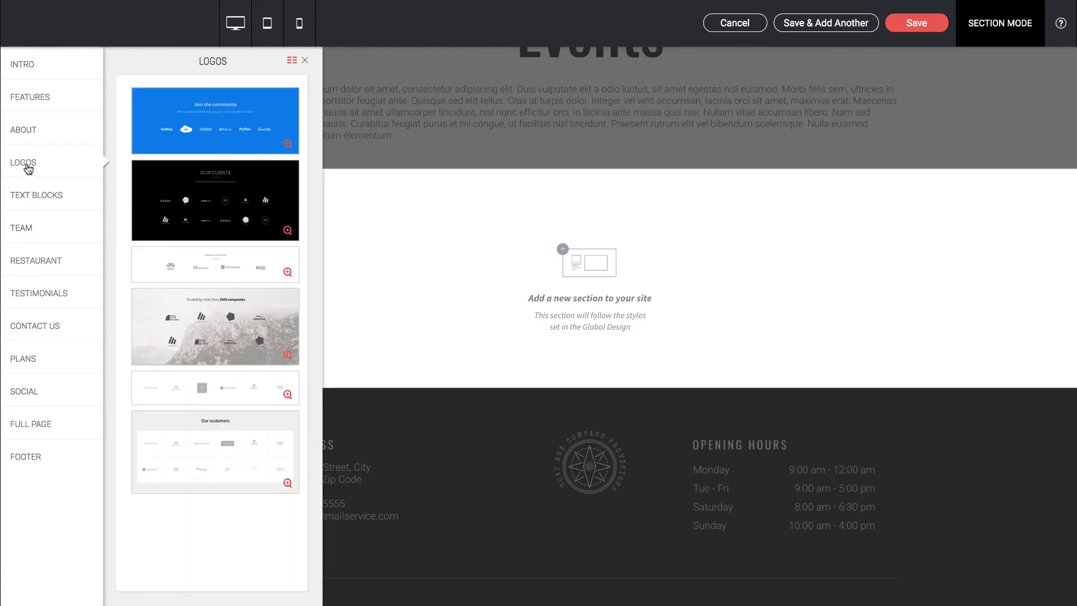
{"action": "left_click", "coordinate": [20, 230]}
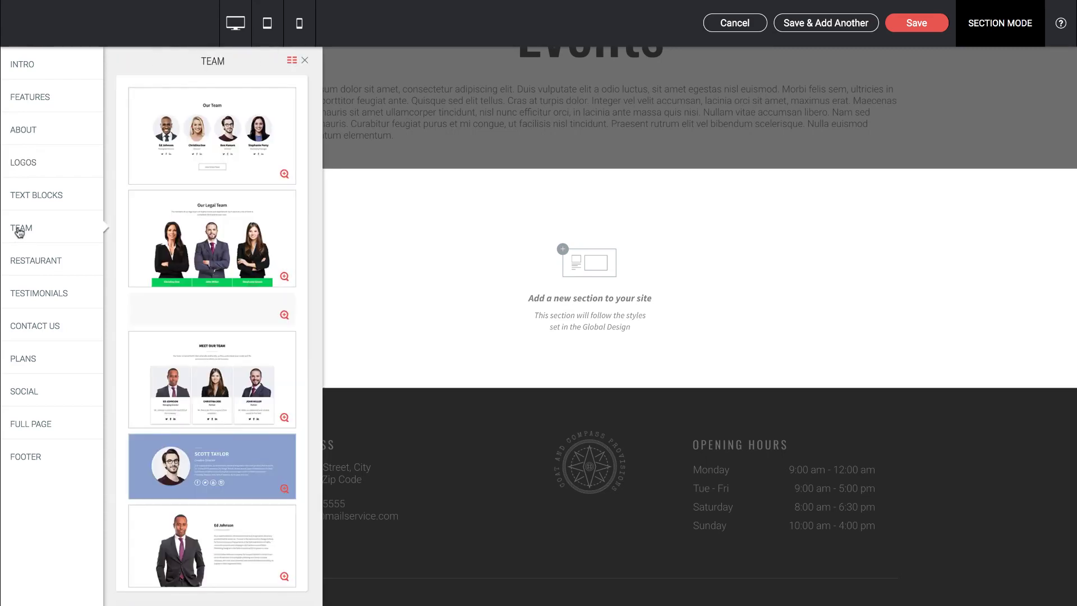
{"action": "left_click", "coordinate": [216, 137]}
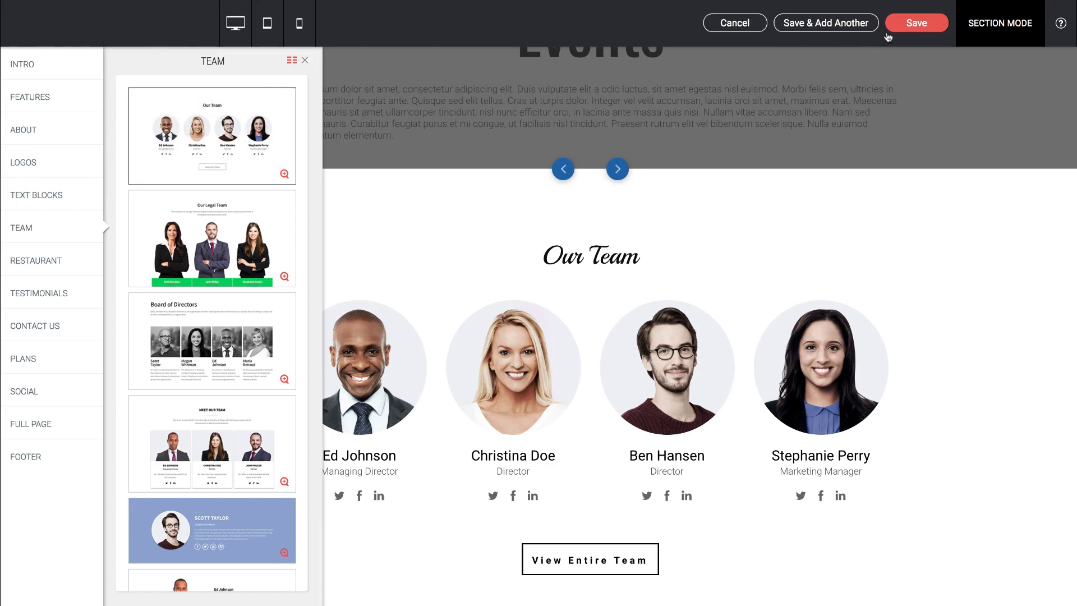
{"action": "left_click", "coordinate": [916, 29]}
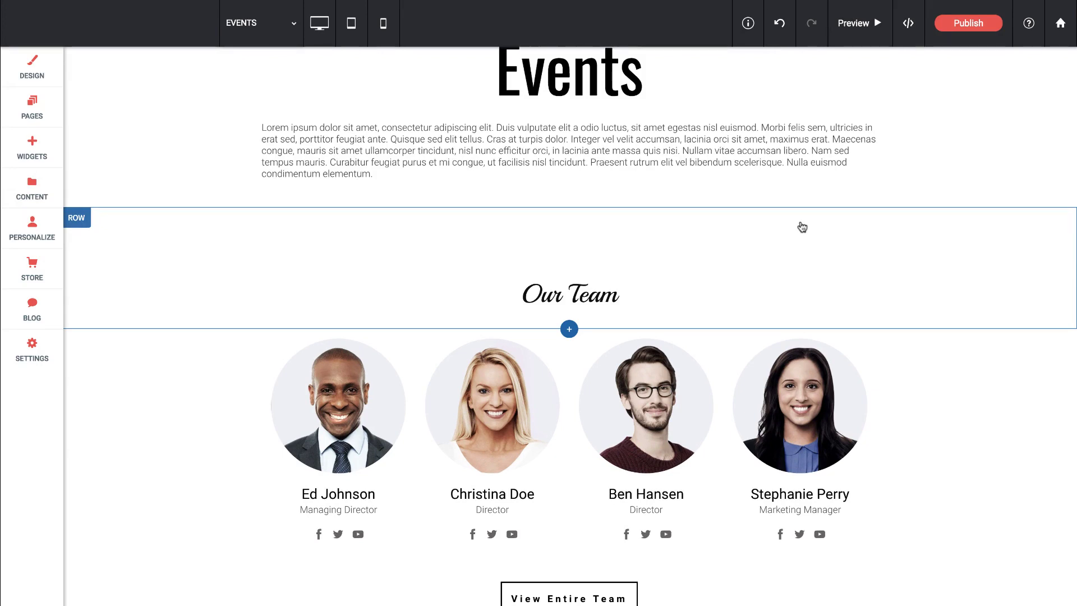
- Delete the team photos row, the Our Team heading row and the View Entire Team row
{"action": "scroll", "coordinate": [802, 227], "scroll_direction": "up", "scroll_amount": 1}
{"action": "scroll", "coordinate": [802, 226], "scroll_direction": "down", "scroll_amount": 2}
{"action": "scroll", "coordinate": [802, 227], "scroll_direction": "down", "scroll_amount": 1}
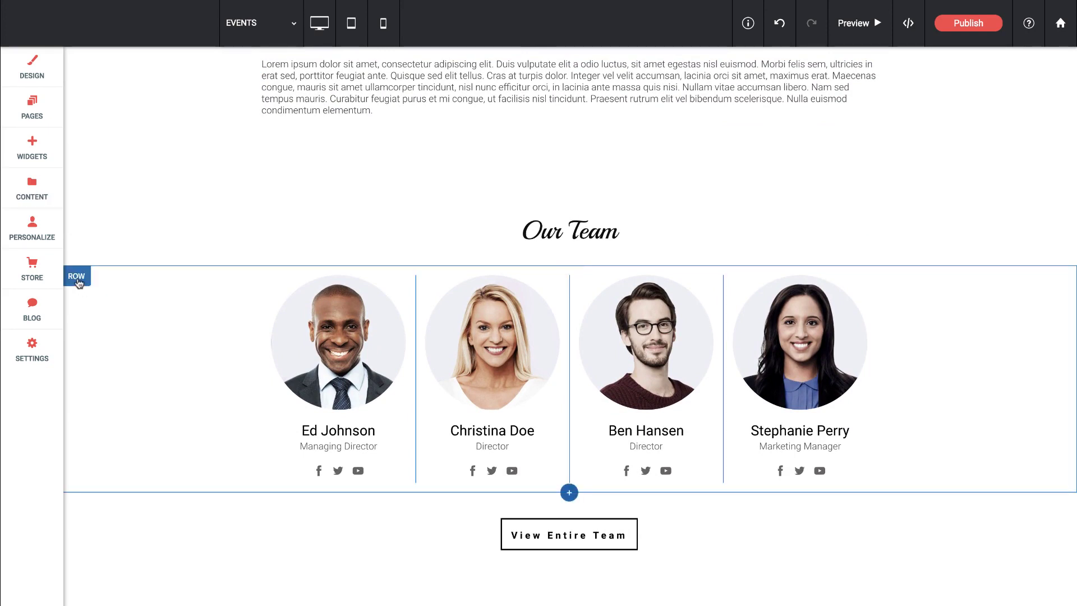
{"action": "left_click", "coordinate": [76, 277]}
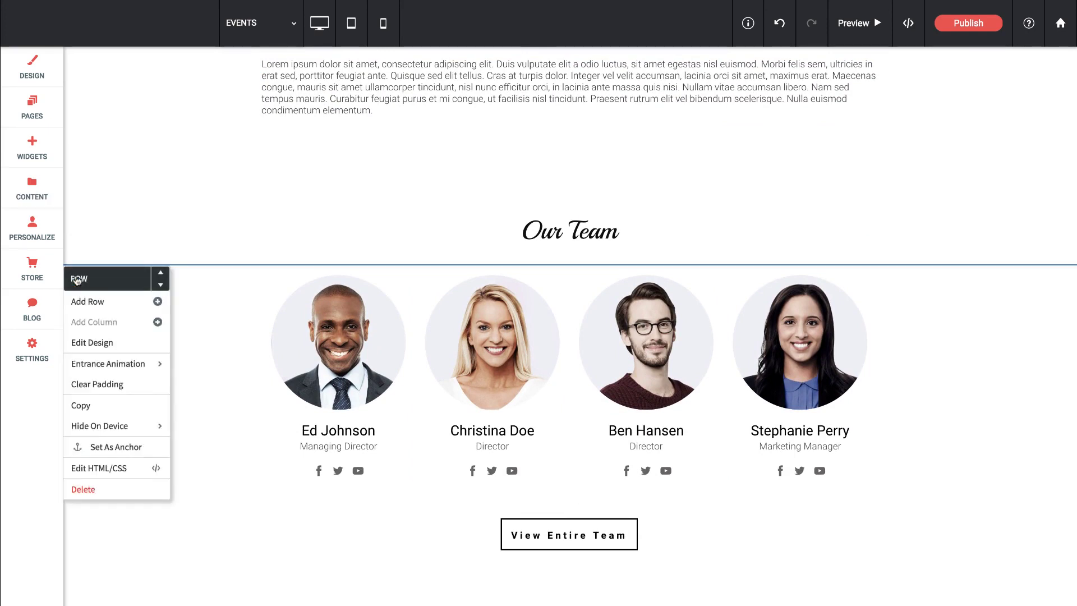
{"action": "left_click", "coordinate": [83, 489]}
{"action": "left_click", "coordinate": [79, 157]}
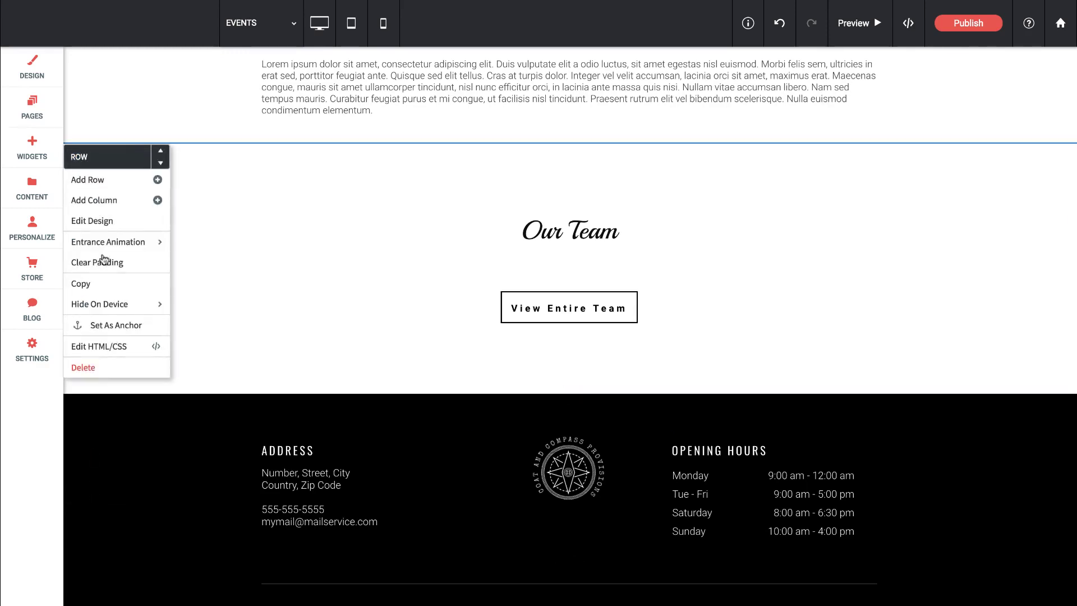
{"action": "left_click", "coordinate": [98, 371]}
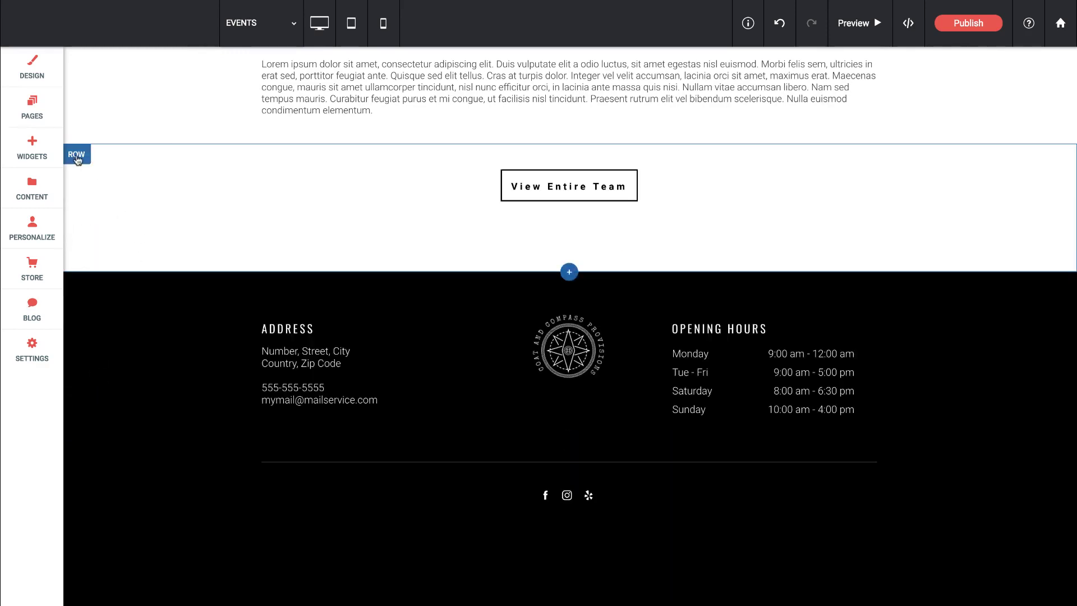
{"action": "left_click", "coordinate": [77, 160]}
{"action": "left_click", "coordinate": [112, 370]}
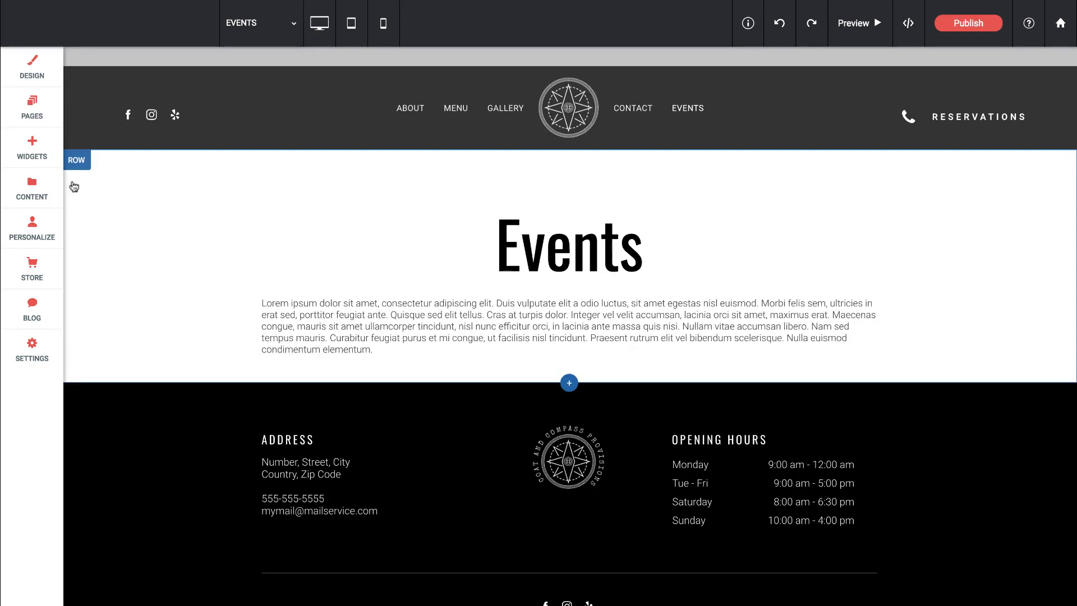
{"action": "left_click", "coordinate": [32, 147]}
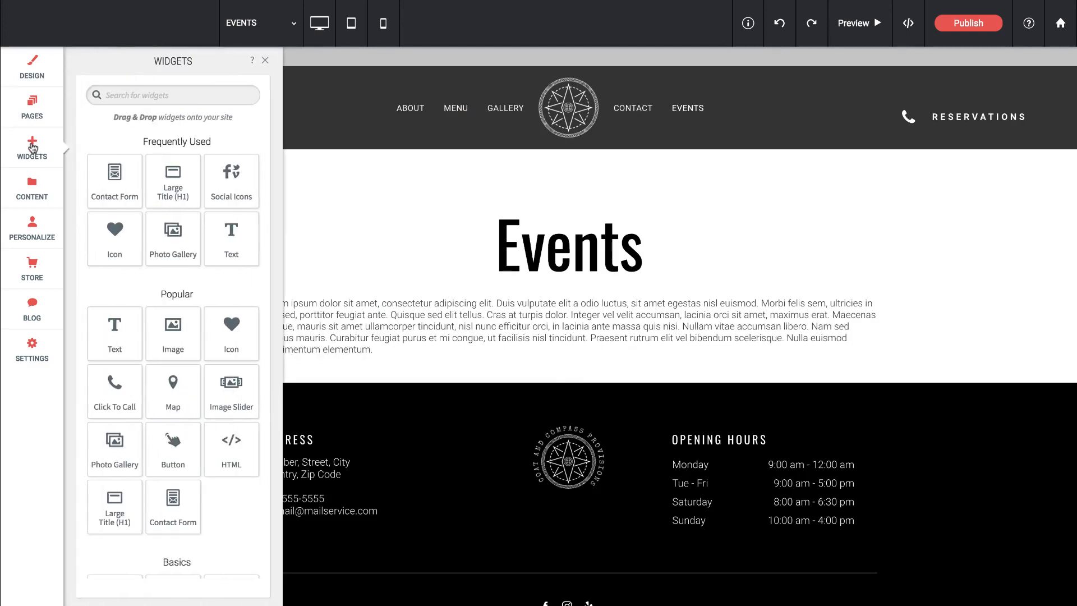
{"action": "scroll", "coordinate": [227, 291], "scroll_direction": "down", "scroll_amount": 3}
{"action": "scroll", "coordinate": [227, 290], "scroll_direction": "down", "scroll_amount": 5}
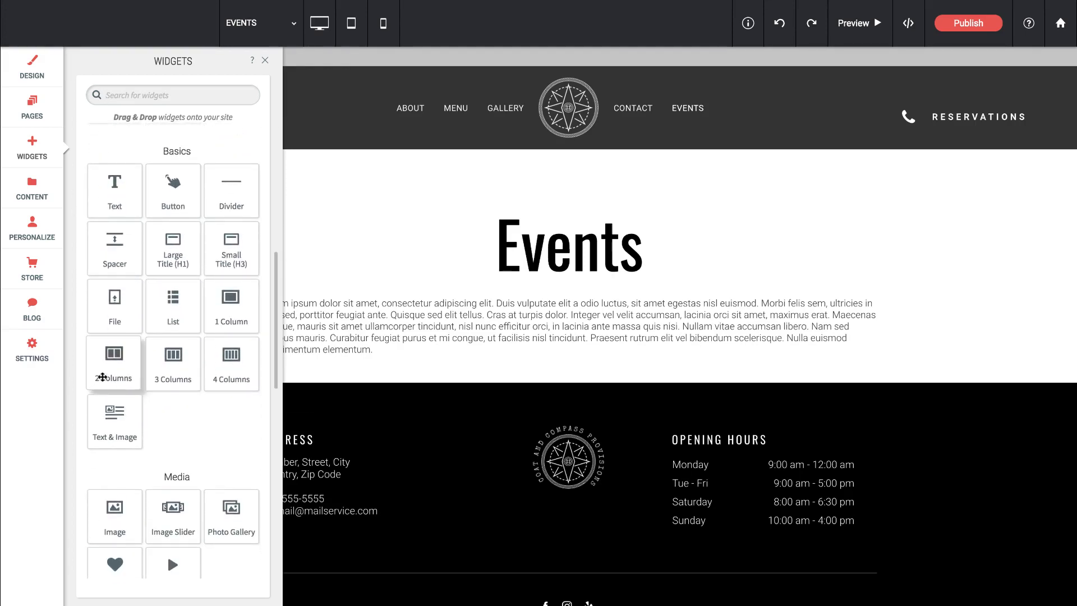
{"action": "left_click_drag", "start_coordinate": [249, 380], "coordinate": [558, 410]}
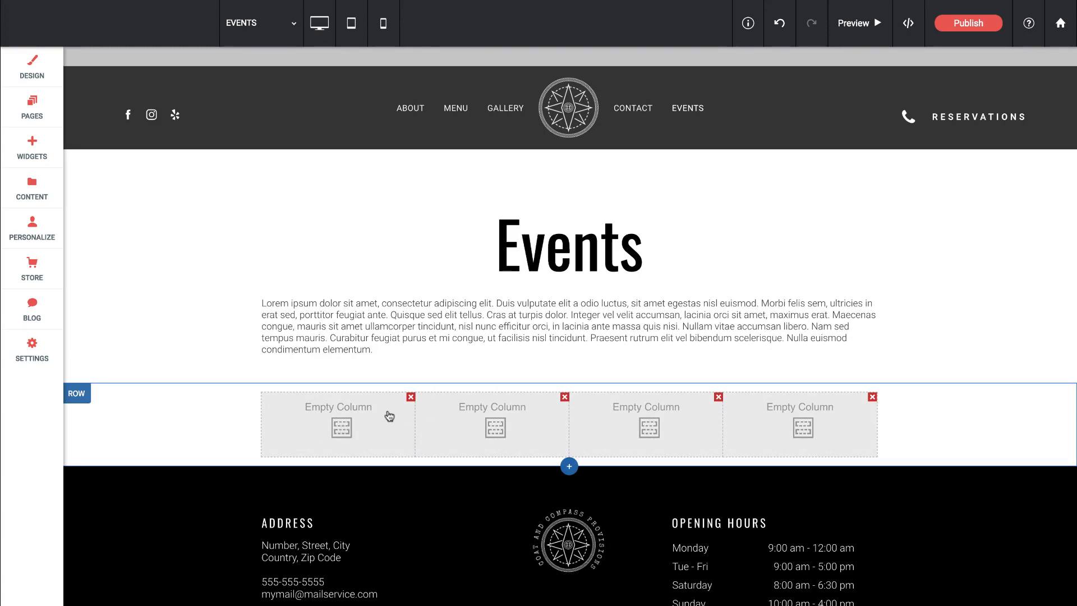
{"action": "scroll", "coordinate": [389, 415], "scroll_direction": "down", "scroll_amount": 1}
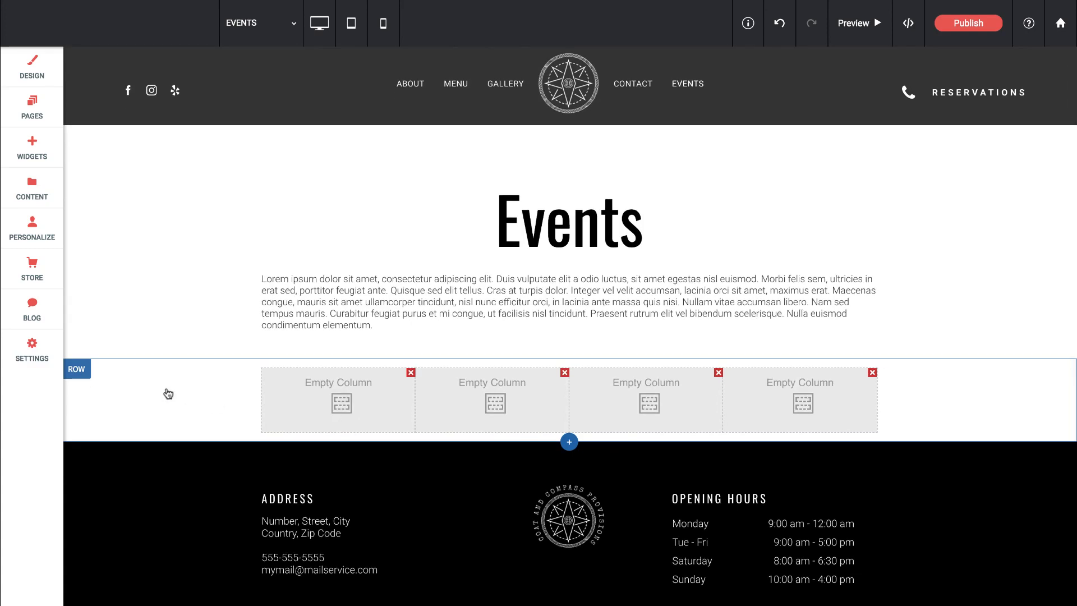
{"action": "left_click", "coordinate": [78, 371]}
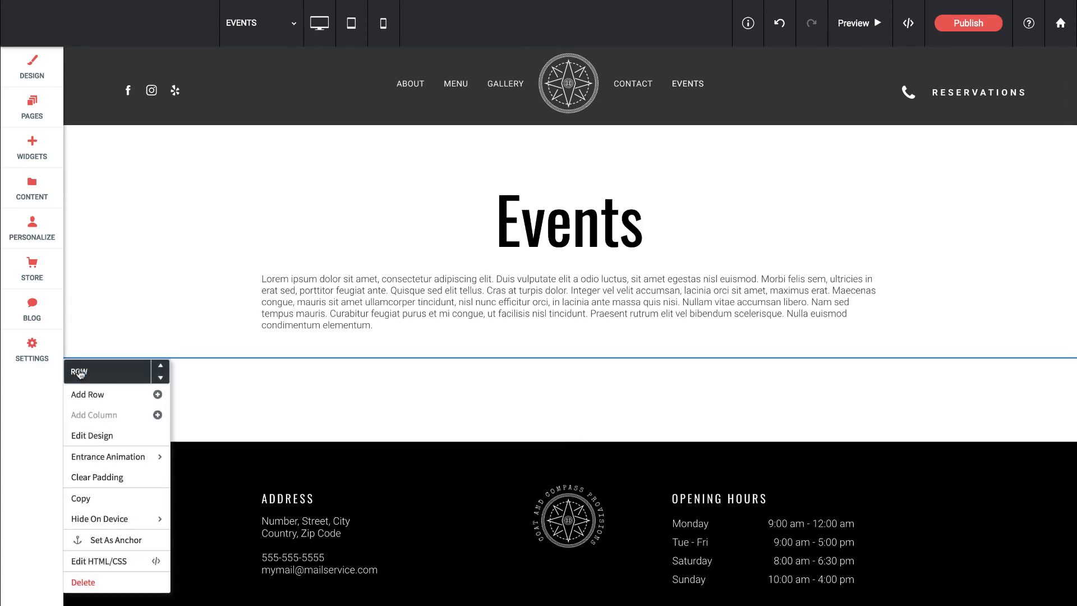
{"action": "left_click", "coordinate": [102, 588]}
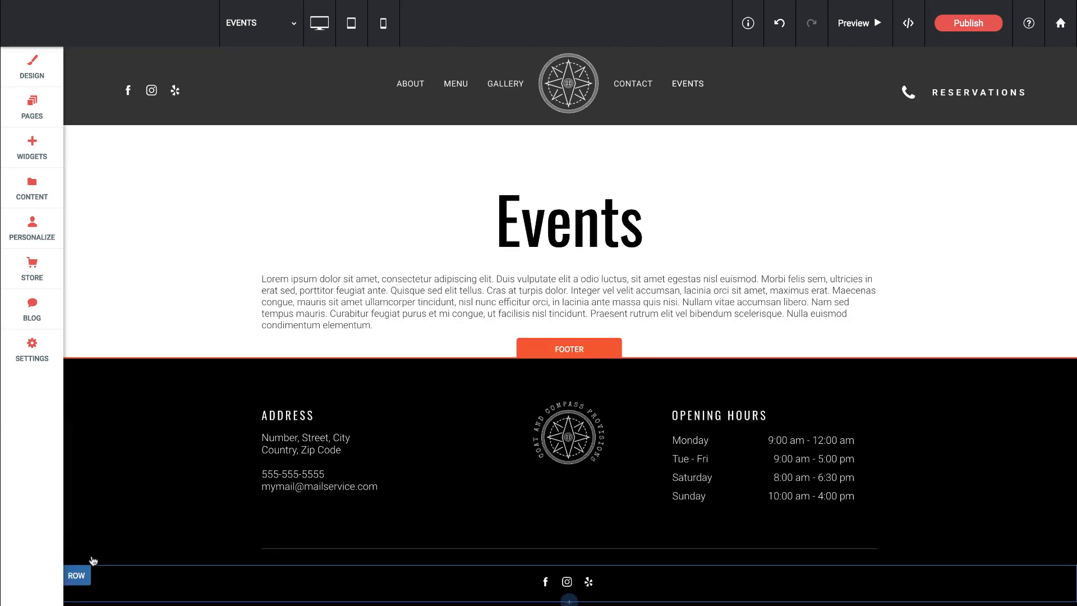
{"action": "left_click", "coordinate": [32, 147]}
- Drop a Photo Gallery widget below the Events text and close its content panel
{"action": "left_click_drag", "start_coordinate": [173, 235], "coordinate": [529, 401]}
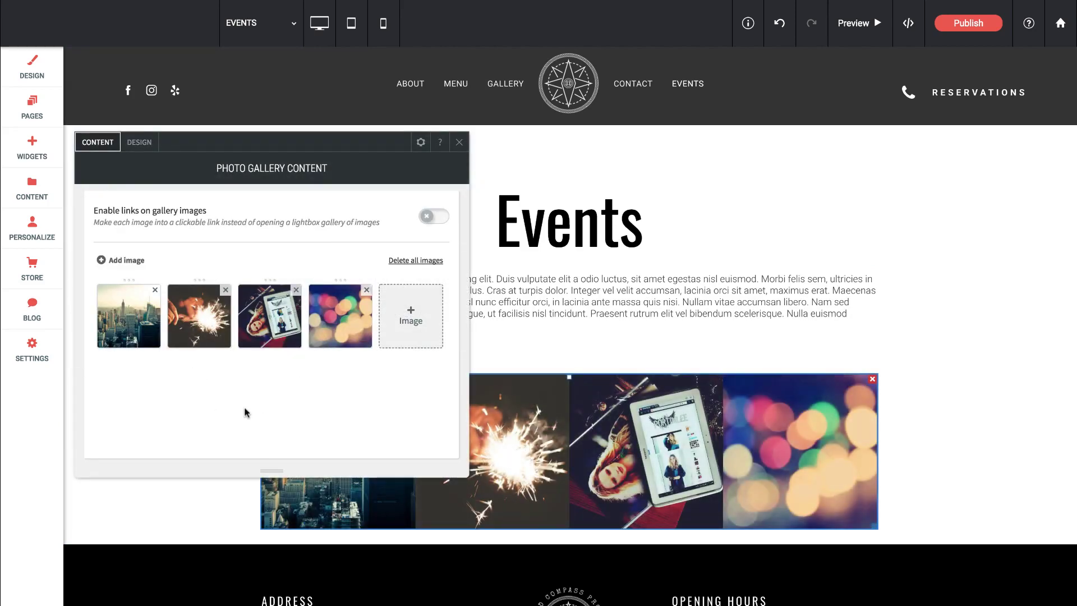
{"action": "left_click", "coordinate": [460, 143]}
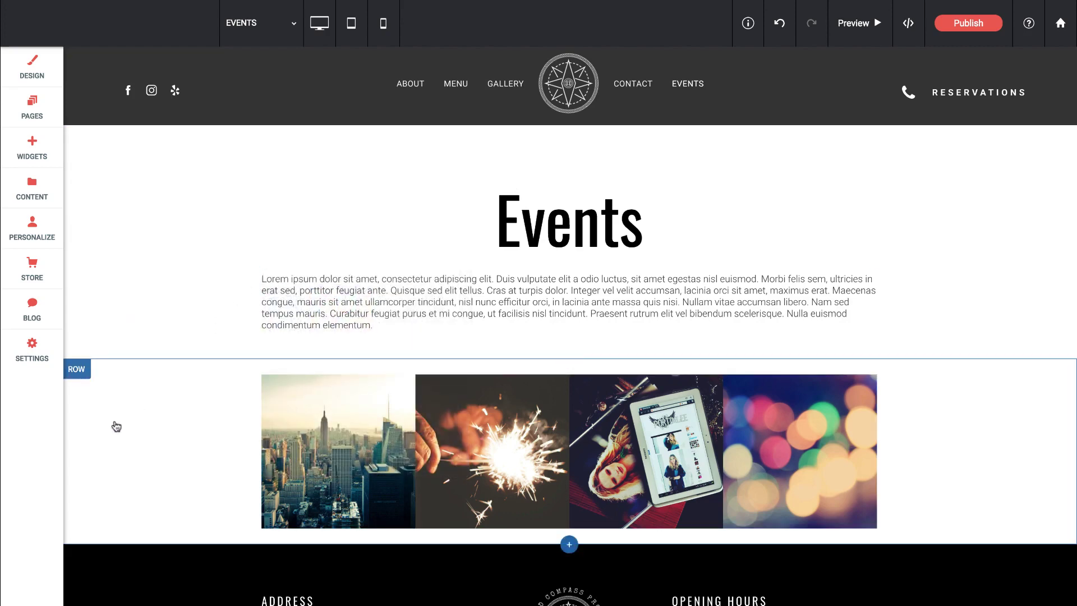
- Turn on Full bleed row in the gallery row's Row Design settings
{"action": "left_click", "coordinate": [78, 372]}
{"action": "left_click", "coordinate": [93, 436]}
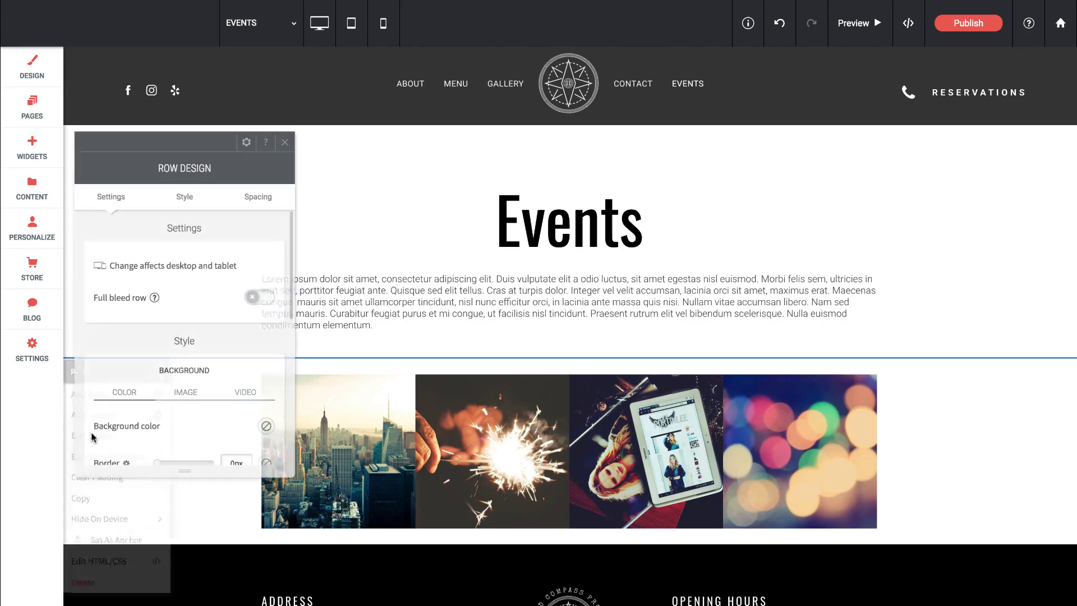
{"action": "left_click", "coordinate": [257, 300]}
{"action": "left_click", "coordinate": [284, 142]}
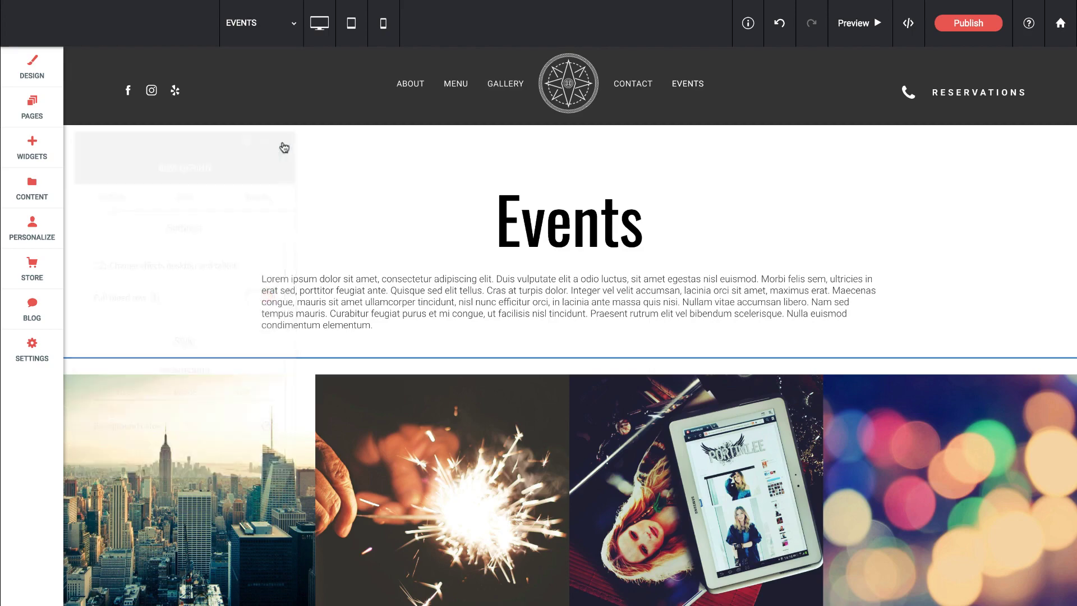
{"action": "scroll", "coordinate": [542, 270], "scroll_direction": "down", "scroll_amount": 2}
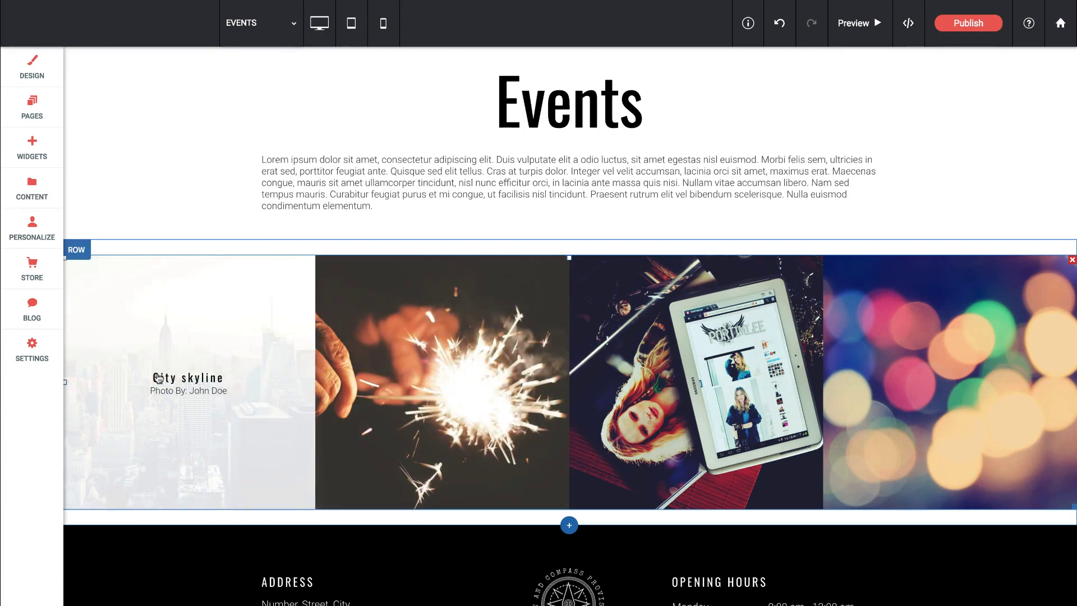
{"action": "scroll", "coordinate": [159, 377], "scroll_direction": "up", "scroll_amount": 3}
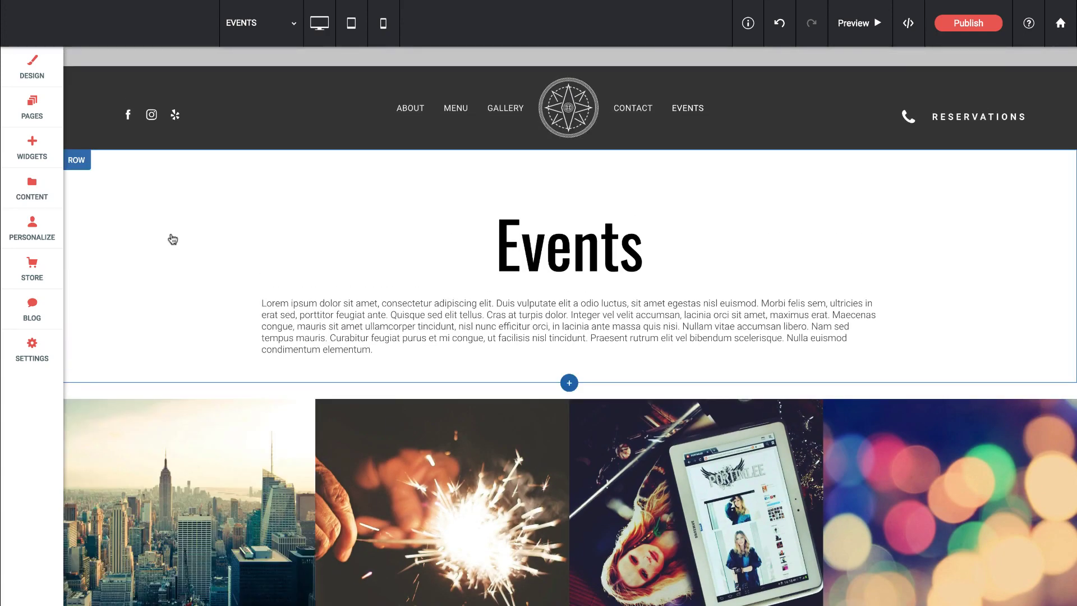
{"action": "scroll", "coordinate": [172, 238], "scroll_direction": "down", "scroll_amount": 3}
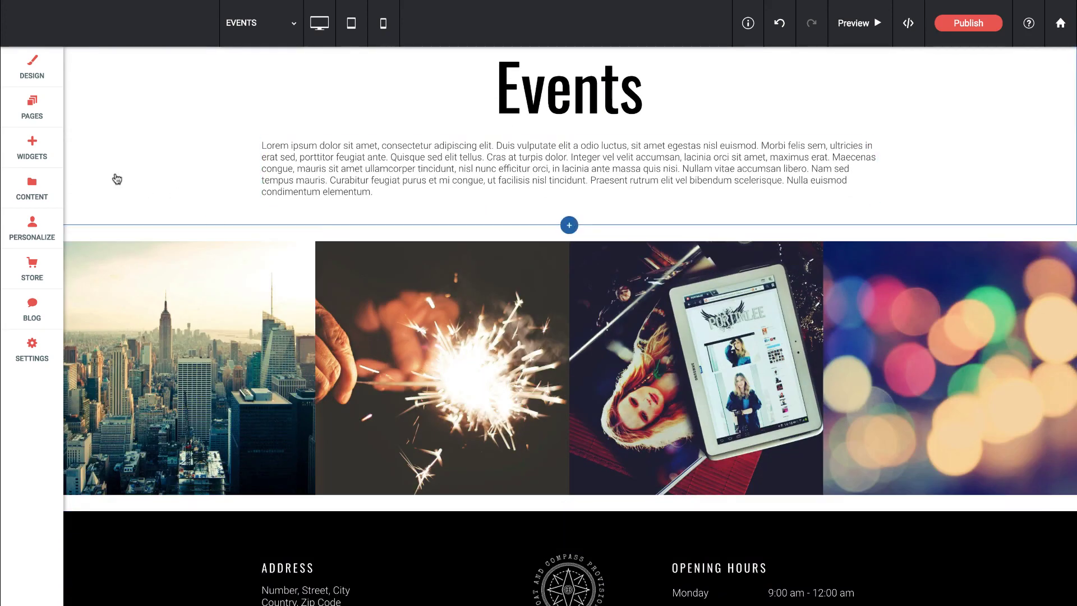
- Place a Spacer between the text and gallery, adjust its height, then delete it
{"action": "left_click", "coordinate": [36, 143]}
{"action": "scroll", "coordinate": [185, 283], "scroll_direction": "down", "scroll_amount": 5}
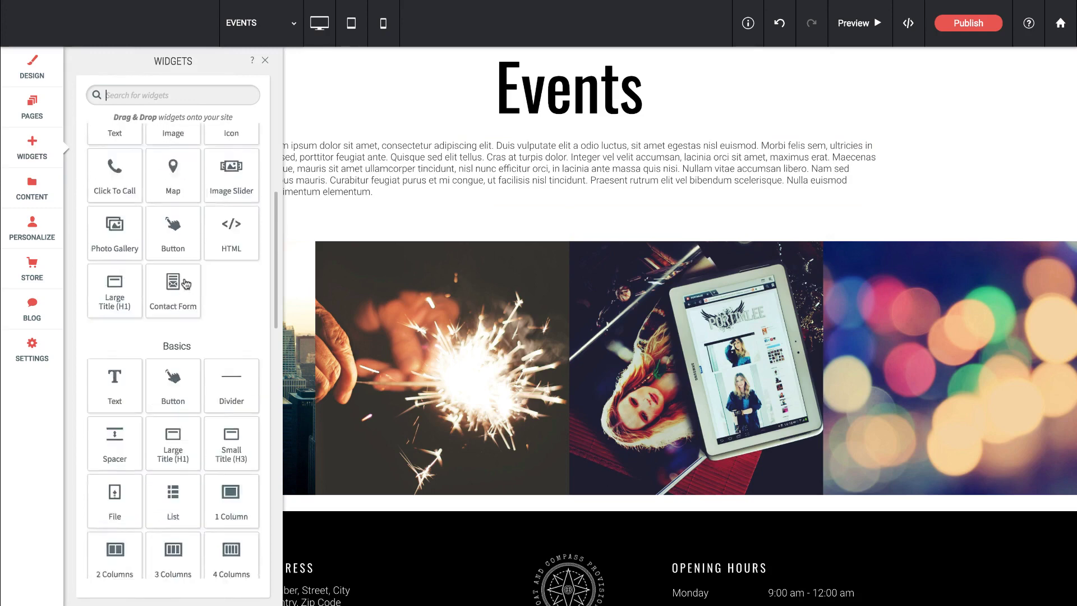
{"action": "left_click_drag", "start_coordinate": [114, 306], "coordinate": [547, 216]}
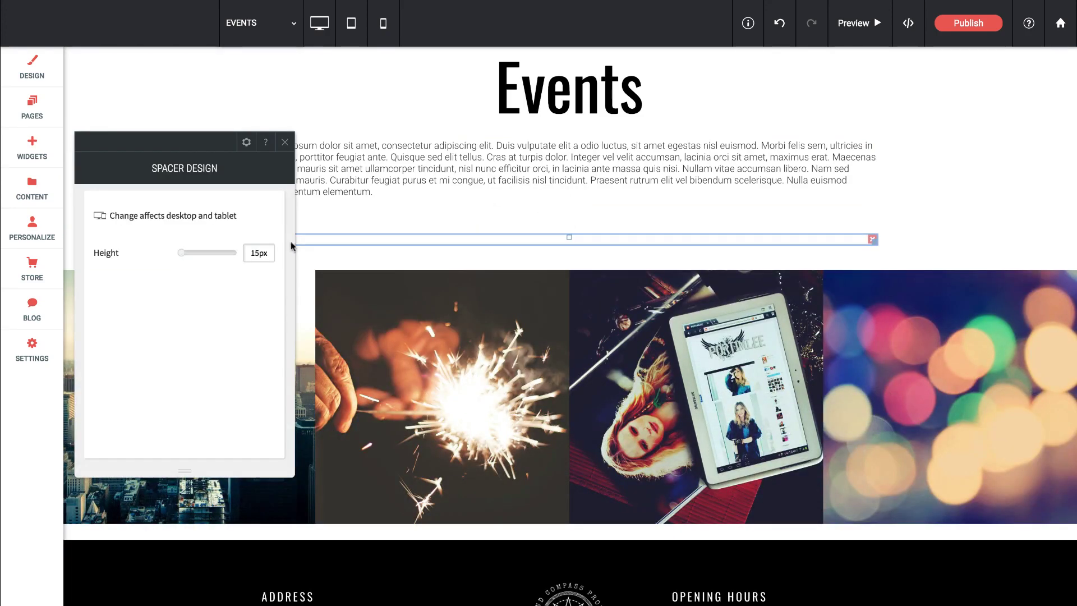
{"action": "mouse_move", "coordinate": [190, 253]}
{"action": "left_mouse_down"}
{"action": "mouse_move", "coordinate": [182, 257]}
{"action": "mouse_move", "coordinate": [217, 255]}
{"action": "mouse_move", "coordinate": [201, 261]}
{"action": "left_mouse_up"}
{"action": "left_click", "coordinate": [285, 142]}
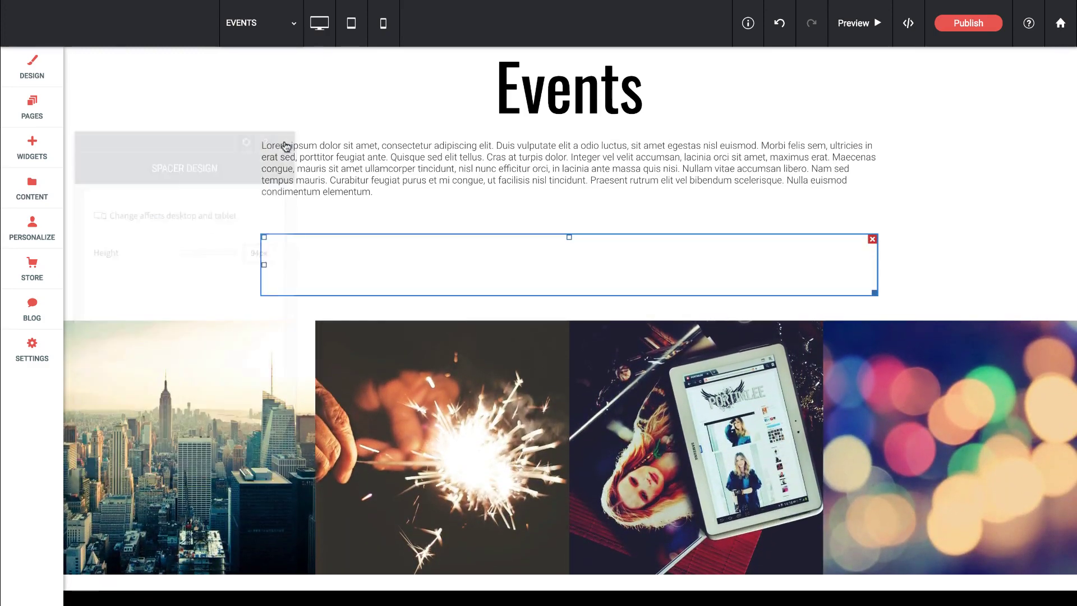
{"action": "left_click", "coordinate": [873, 240]}
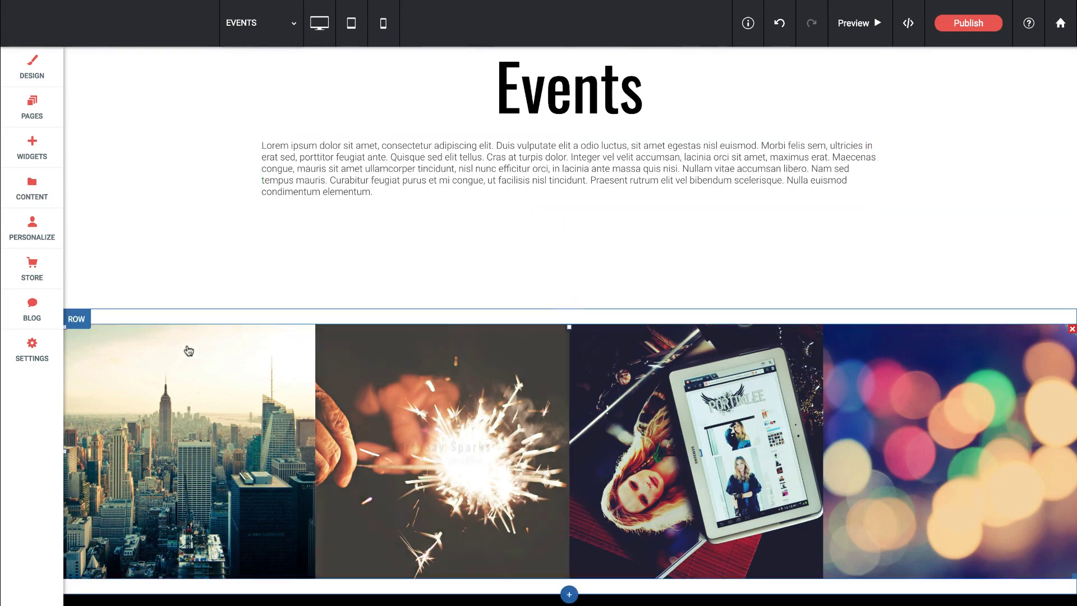
- Open the gallery row's Spacing design settings and try a larger top margin
{"action": "left_click", "coordinate": [77, 320]}
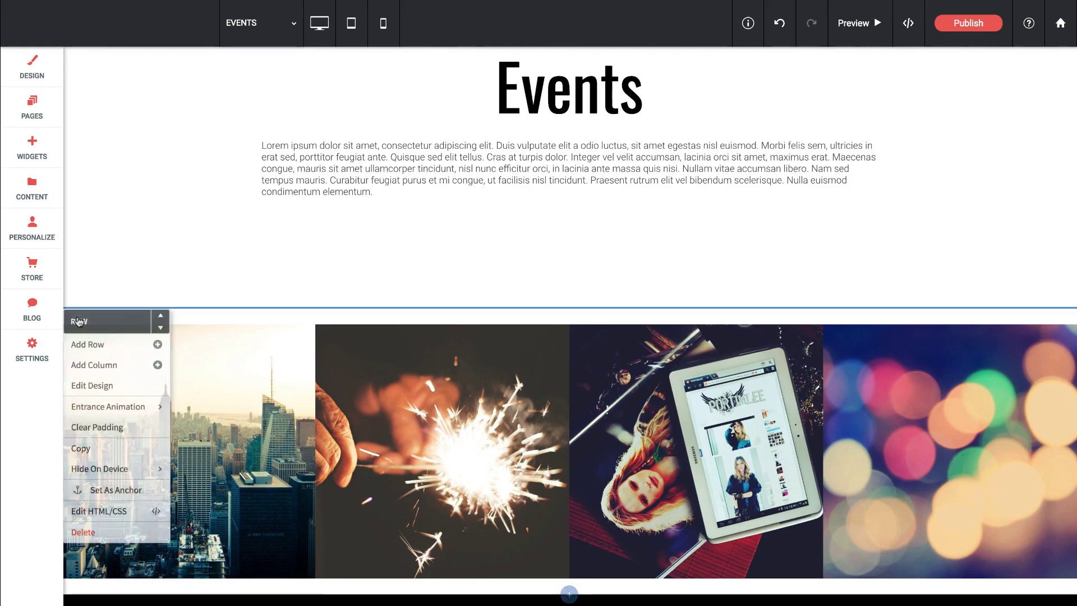
{"action": "left_click", "coordinate": [95, 386]}
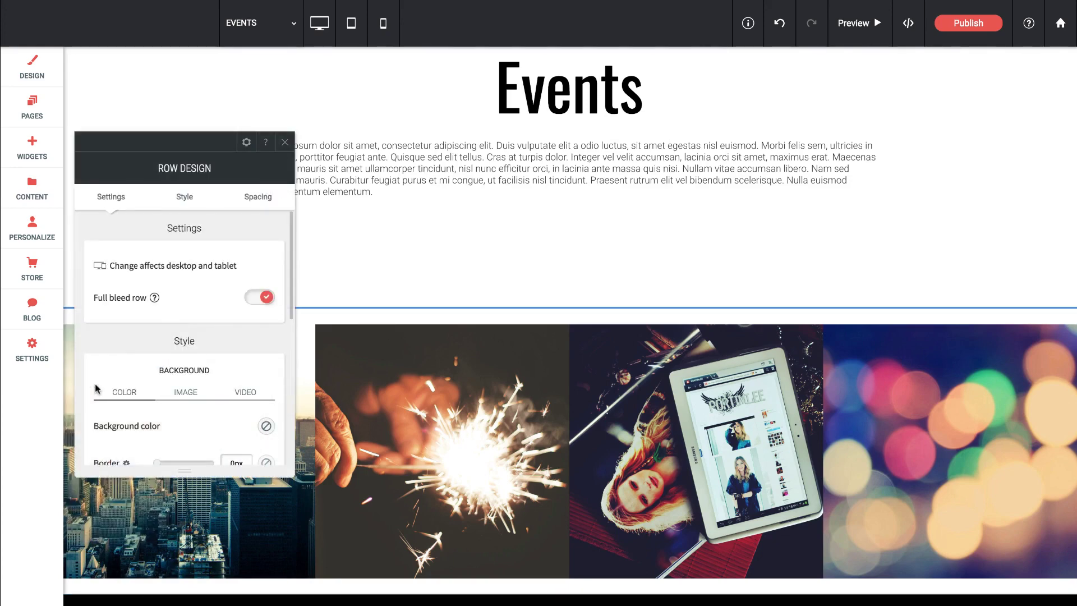
{"action": "left_click", "coordinate": [257, 200]}
{"action": "left_click", "coordinate": [184, 312]}
{"action": "left_click_drag", "start_coordinate": [150, 437], "coordinate": [149, 439]}
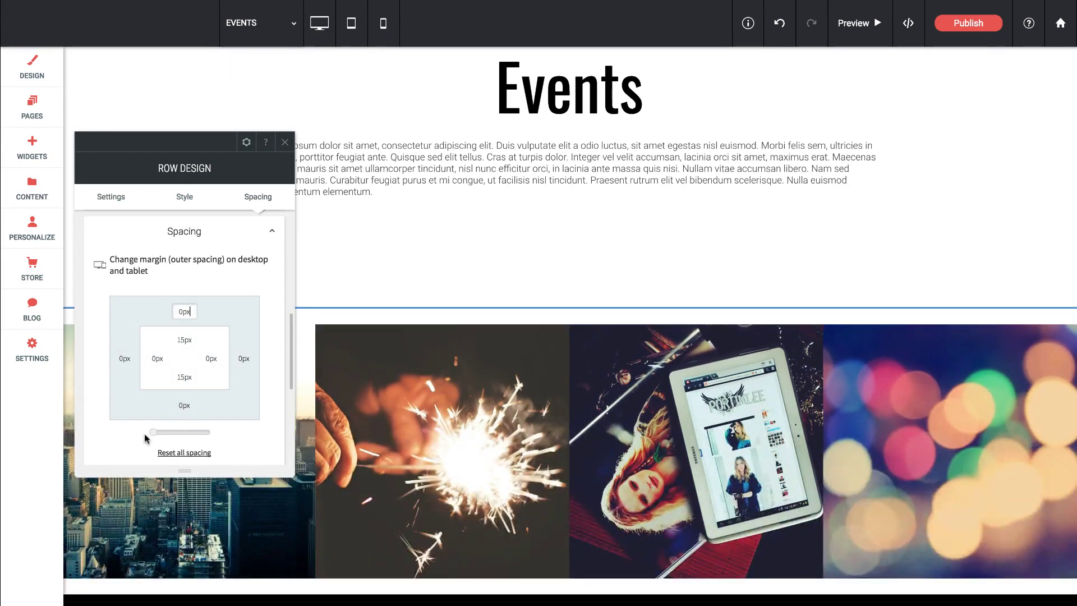
- Set the gallery row's top padding to 82px with the top margin reset to 0px
{"action": "left_click", "coordinate": [184, 340]}
{"action": "mouse_move", "coordinate": [150, 434]}
{"action": "left_mouse_down"}
{"action": "mouse_move", "coordinate": [174, 435]}
{"action": "mouse_move", "coordinate": [145, 438]}
{"action": "left_mouse_up"}
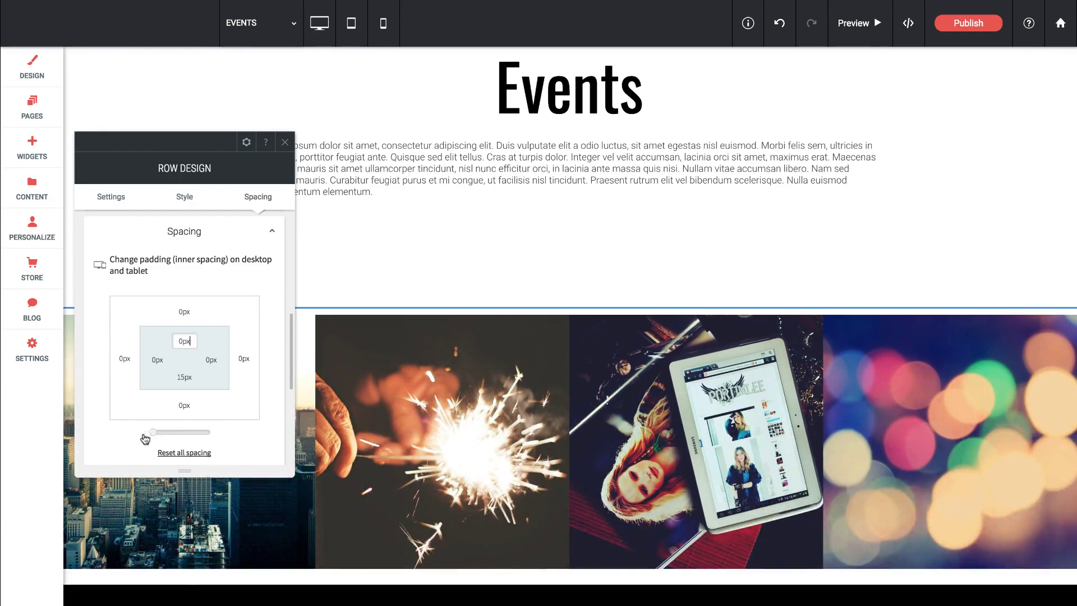
{"action": "left_click", "coordinate": [185, 312]}
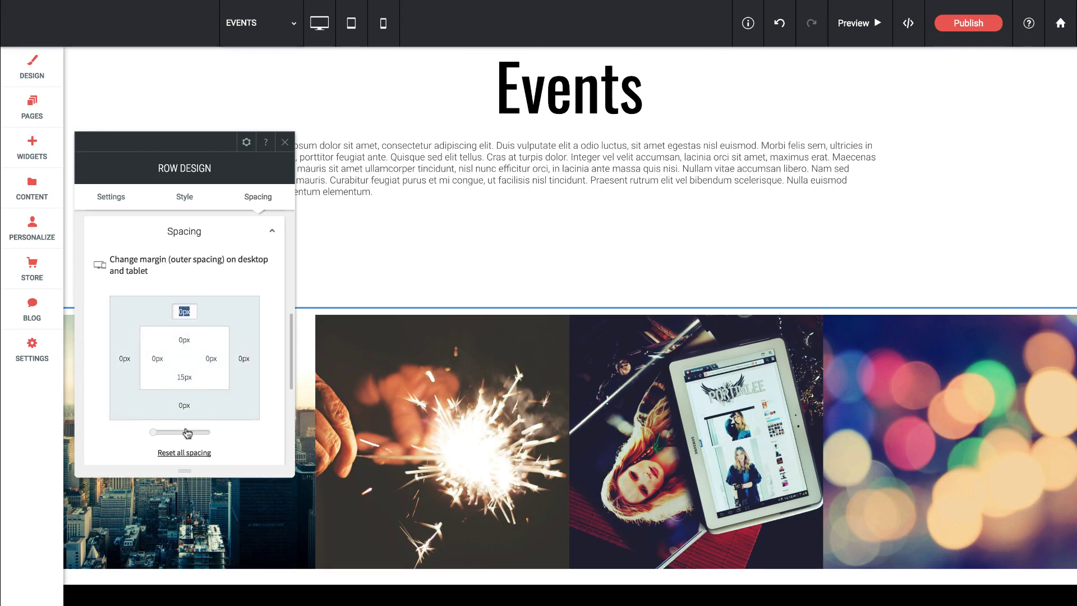
{"action": "mouse_move", "coordinate": [155, 439]}
{"action": "left_mouse_down"}
{"action": "mouse_move", "coordinate": [174, 439]}
{"action": "mouse_move", "coordinate": [144, 440]}
{"action": "left_mouse_up"}
{"action": "left_click", "coordinate": [183, 342]}
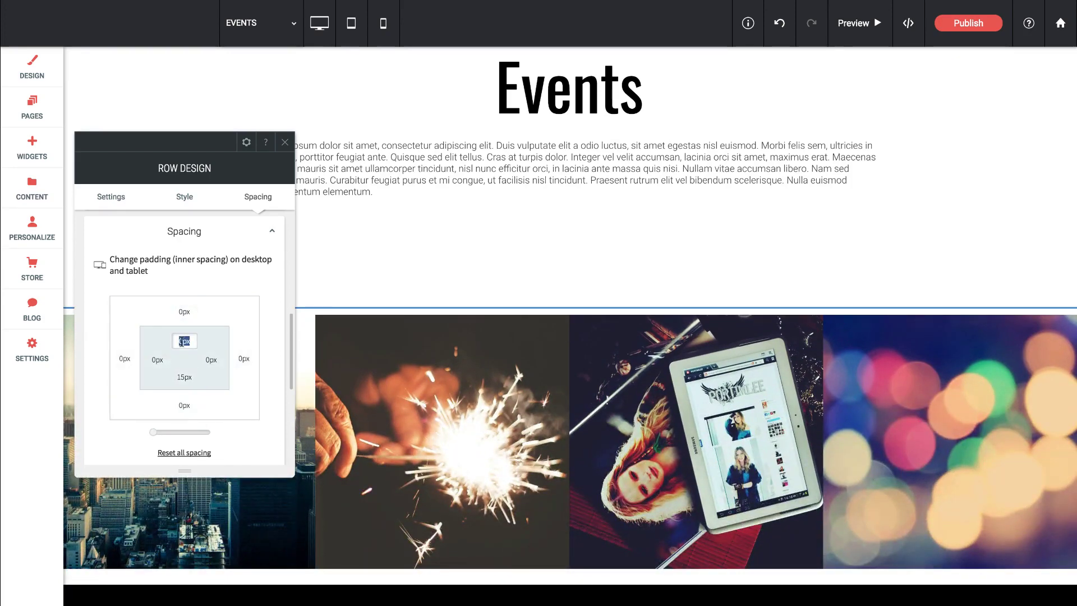